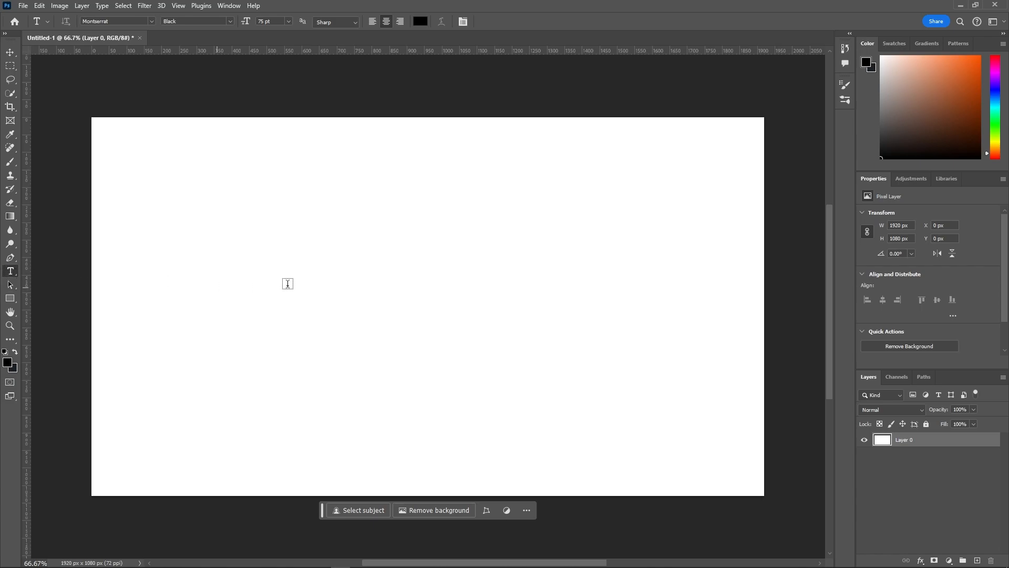
# Add the text "Thumbnail" to the canvas in Montserrat Black at 75 pt
pyautogui.click(372, 278)
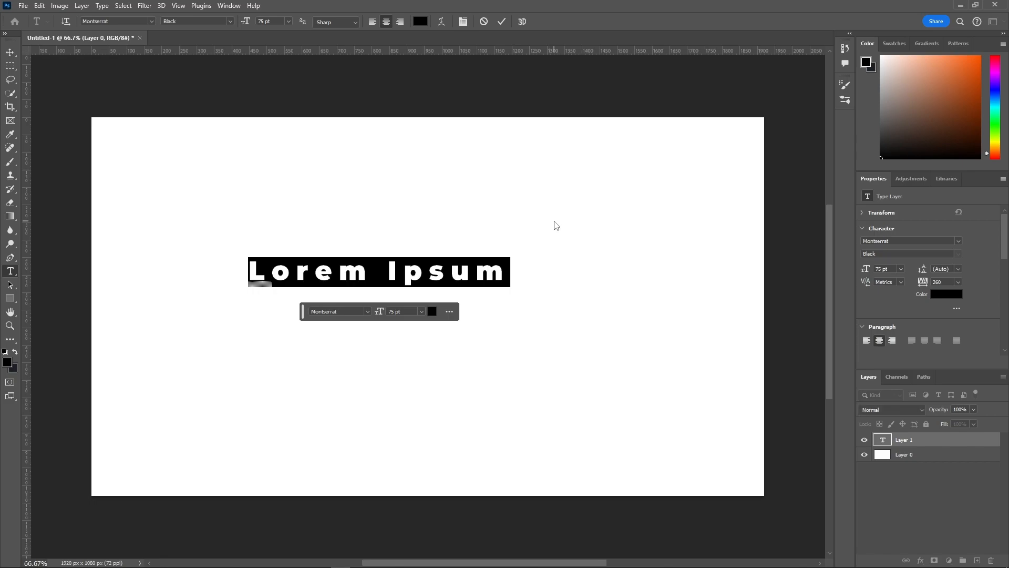
pyautogui.write('Thumbnail')
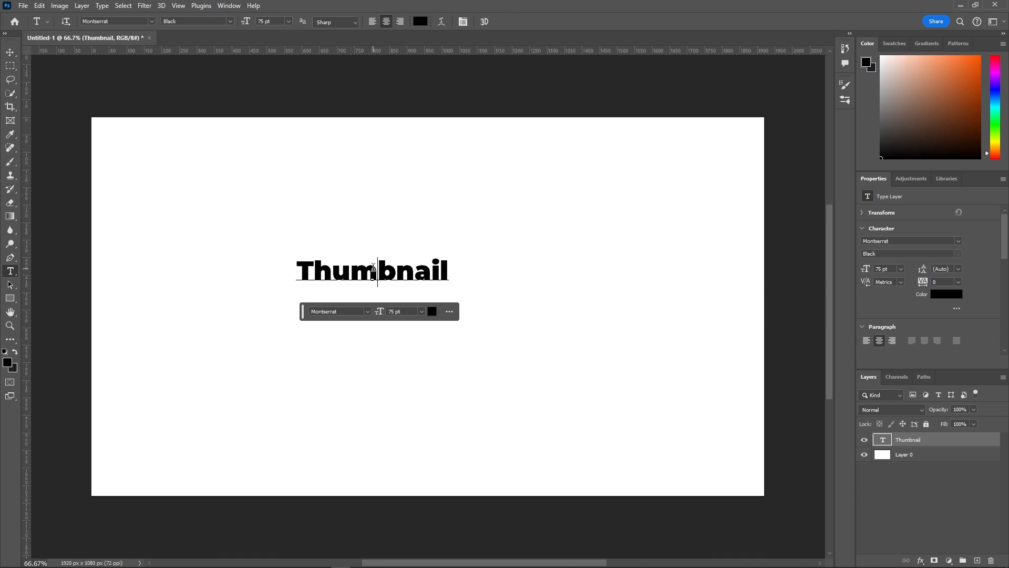
pyautogui.doubleClick(377, 271)
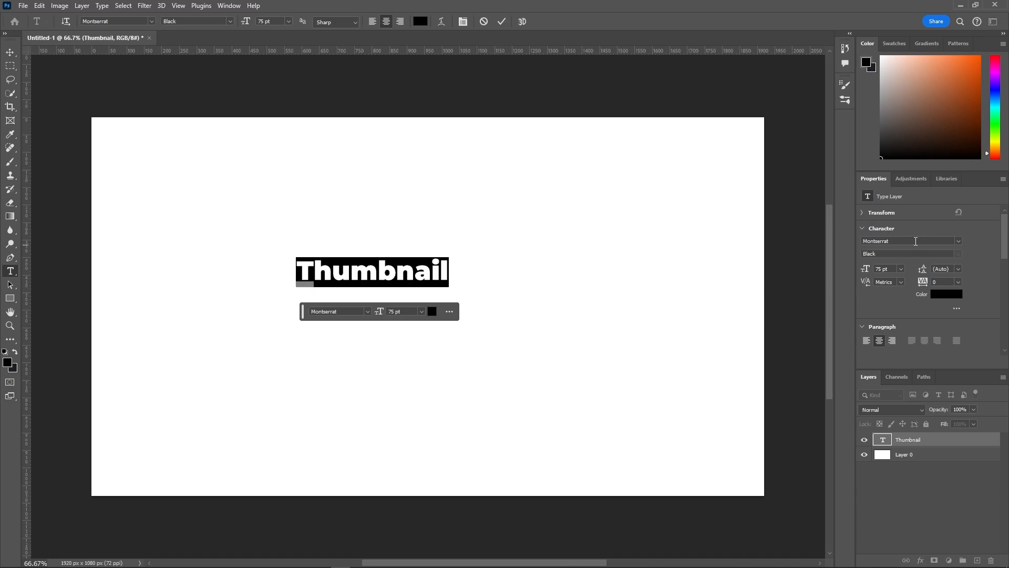
pyautogui.click(920, 454)
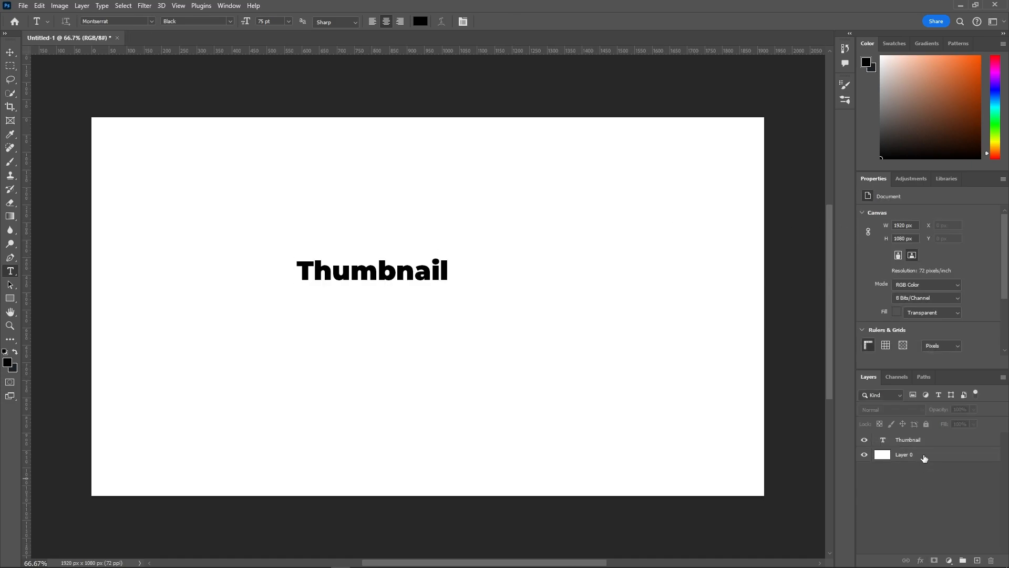
# Set the "Thumbnail" text colour to white (ffffff)
pyautogui.doubleClick(389, 266)
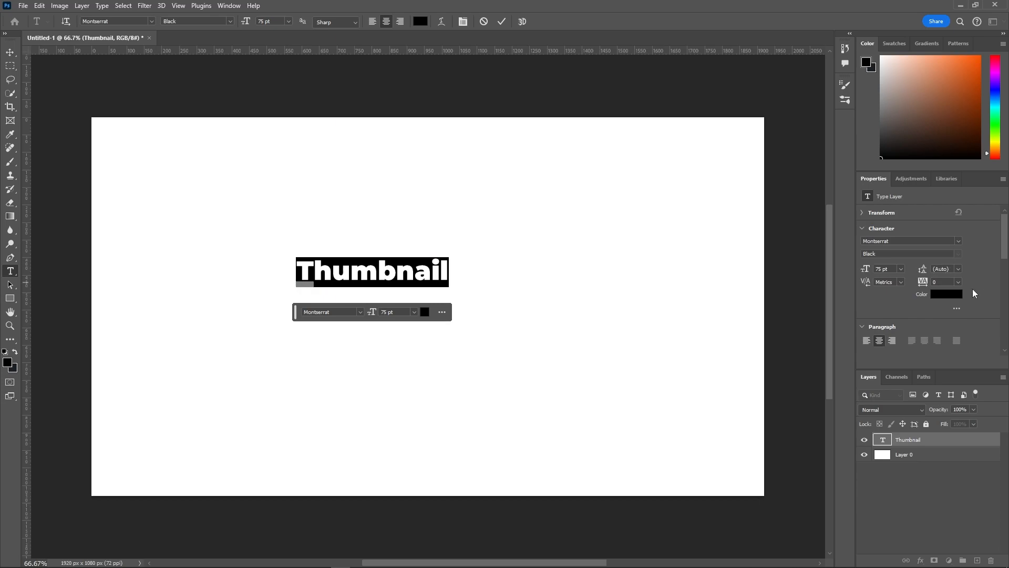
pyautogui.click(946, 294)
pyautogui.click(672, 129)
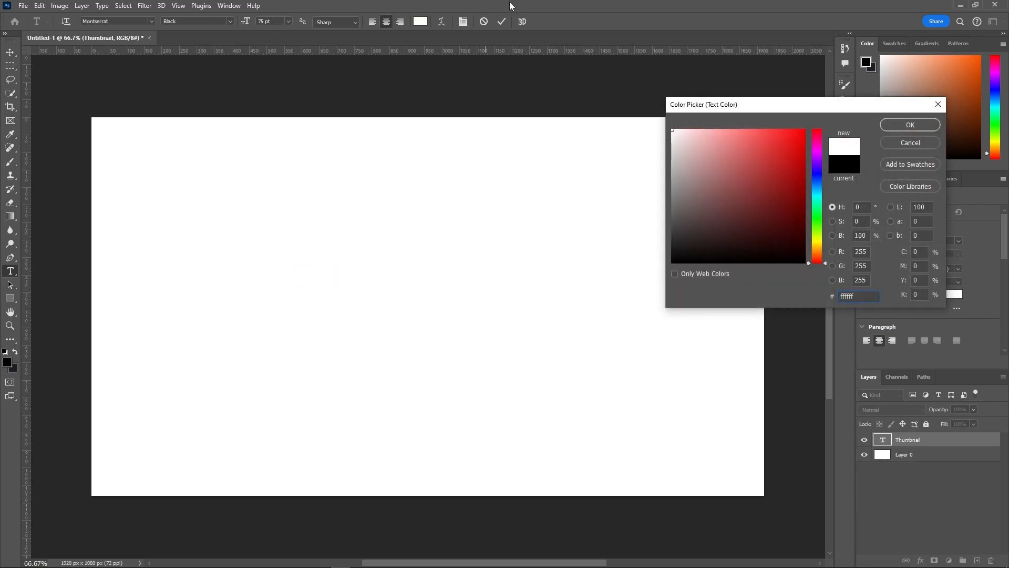
pyautogui.click(917, 124)
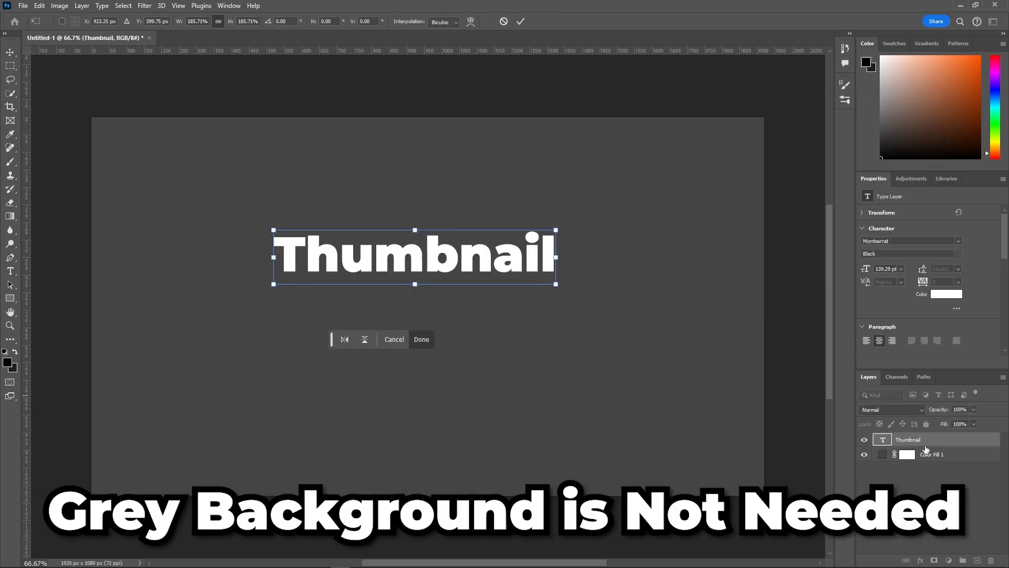
# Give the Thumbnail text layer a drop shadow with its angle set to 135°
pyautogui.doubleClick(964, 441)
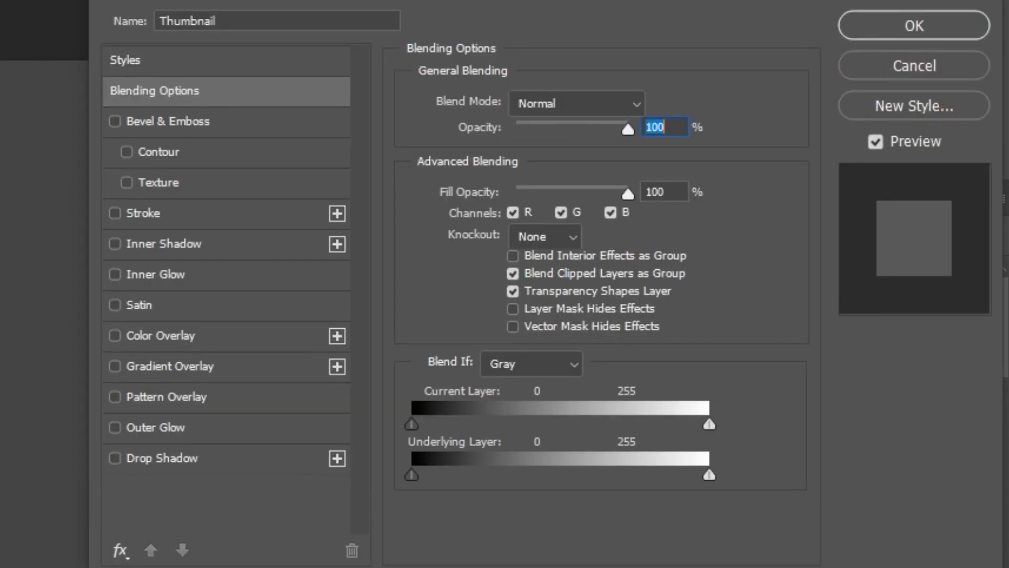
pyautogui.click(194, 458)
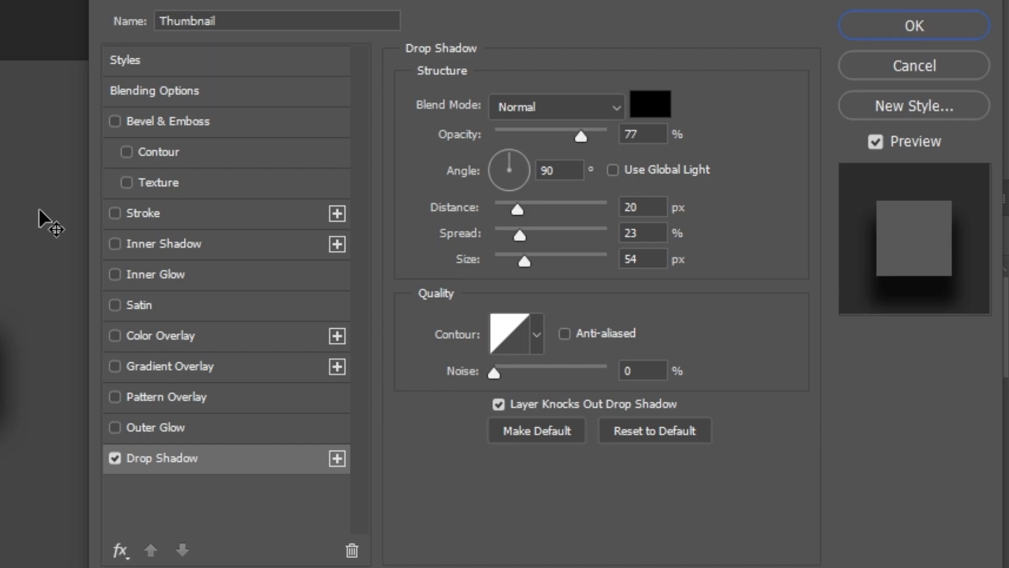
pyautogui.moveTo(496, 166); pyautogui.dragTo(488, 149)
pyautogui.write('135')
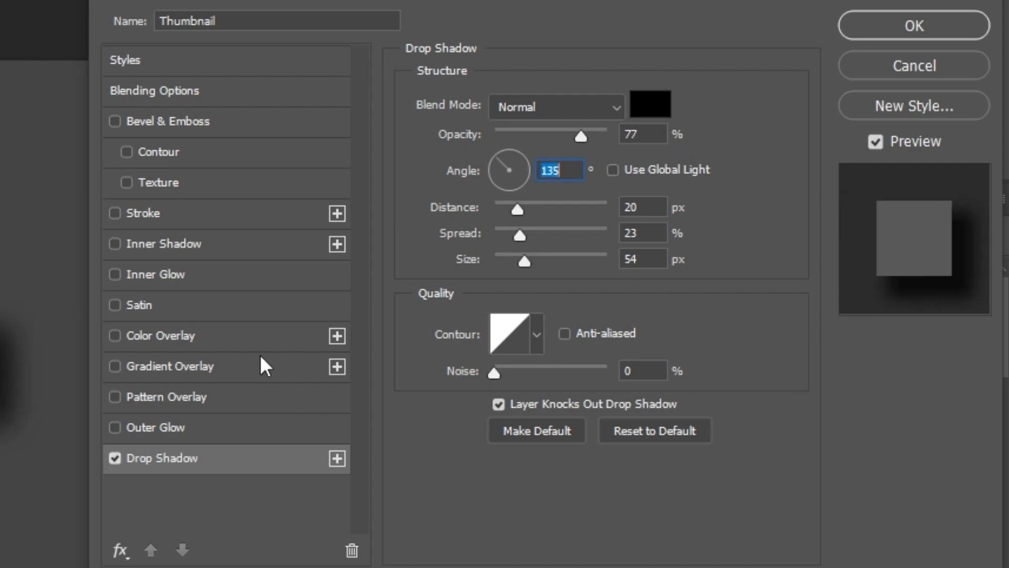
# Add a black stroke to the Thumbnail text, 12 px in size and positioned outside
pyautogui.click(169, 214)
pyautogui.click(115, 214)
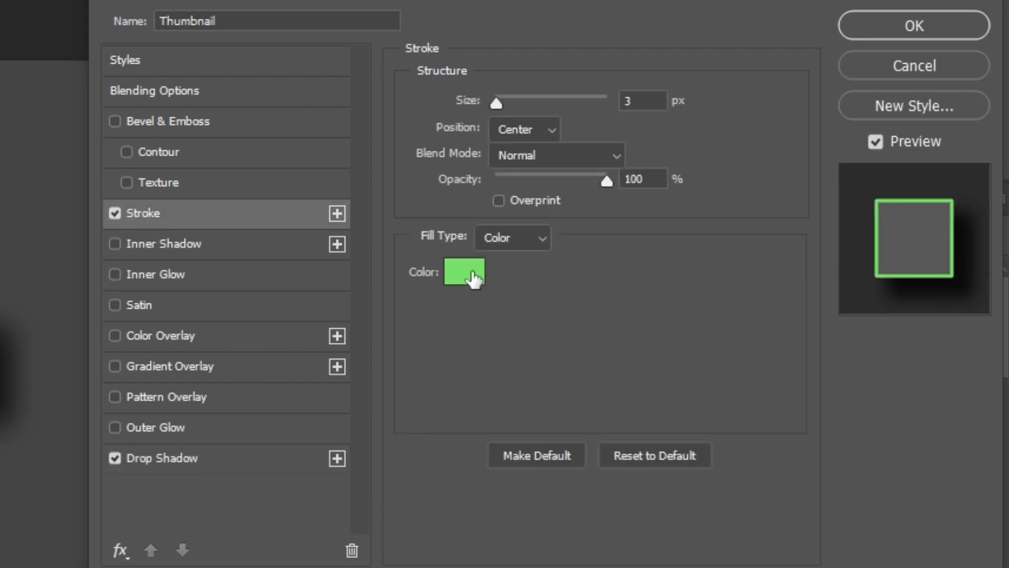
pyautogui.click(468, 274)
pyautogui.moveTo(492, 262); pyautogui.dragTo(256, 387)
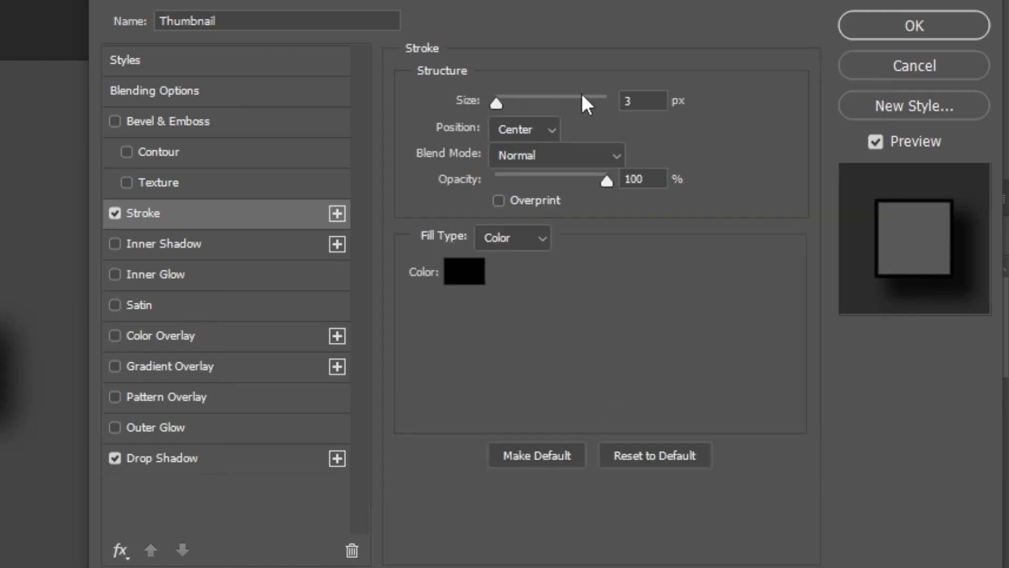
pyautogui.click(825, 80)
pyautogui.doubleClick(633, 99)
pyautogui.write('12')
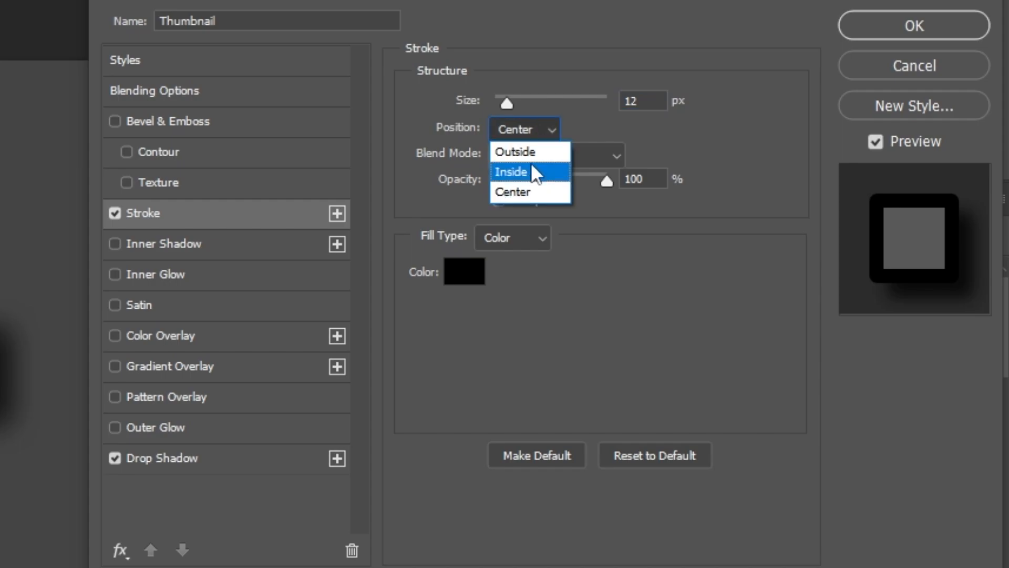
pyautogui.click(541, 151)
# Enable an inner shadow on the Thumbnail text and apply the layer style
pyautogui.click(120, 252)
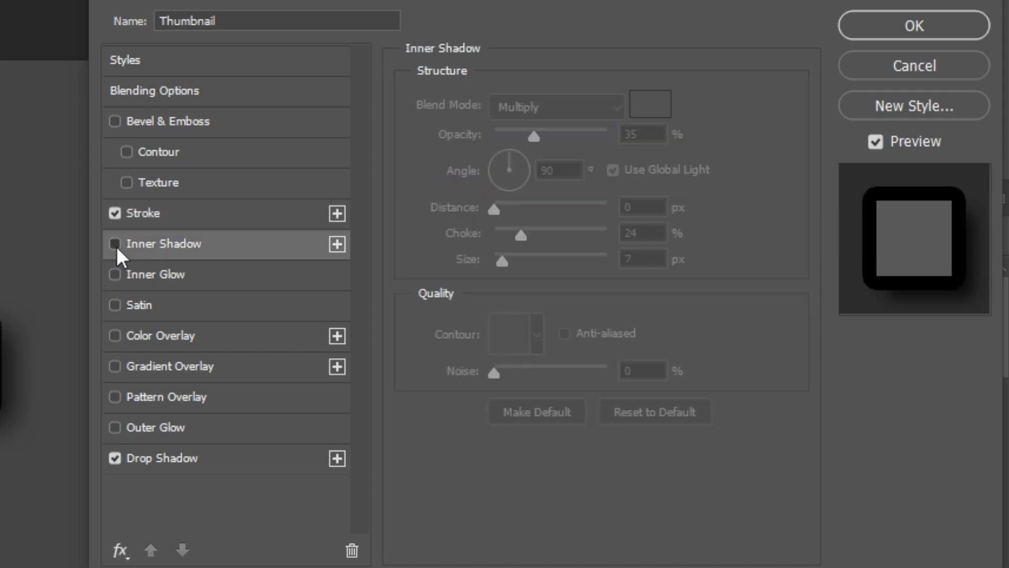
pyautogui.click(116, 245)
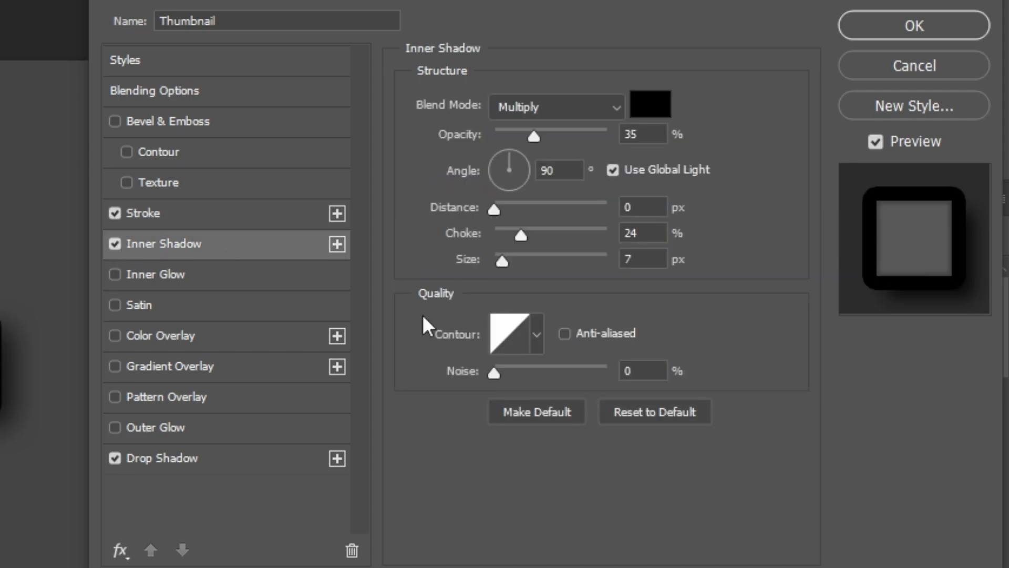
pyautogui.click(917, 34)
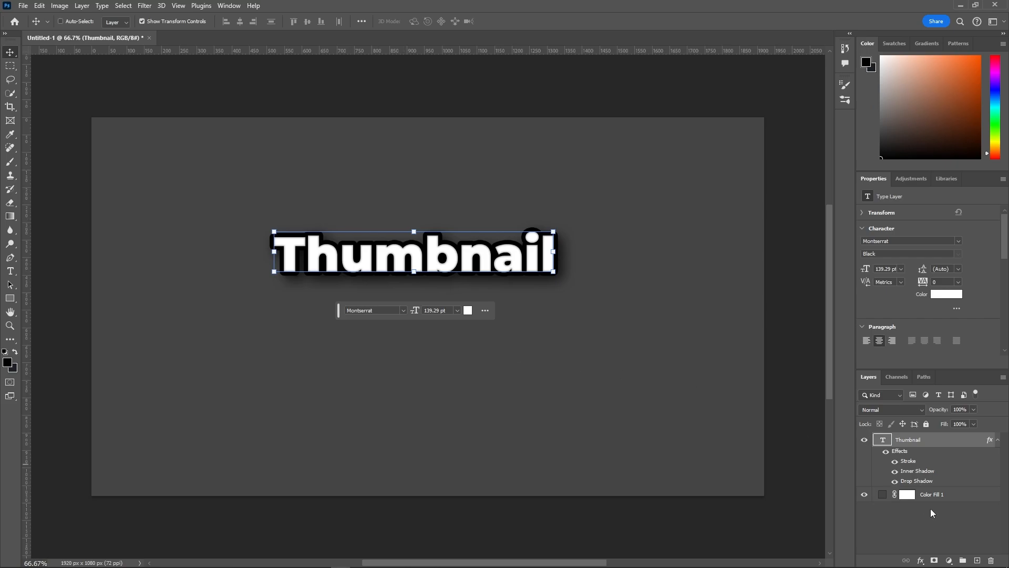
# Try a different colour for the Color Fill 1 background layer
pyautogui.click(917, 510)
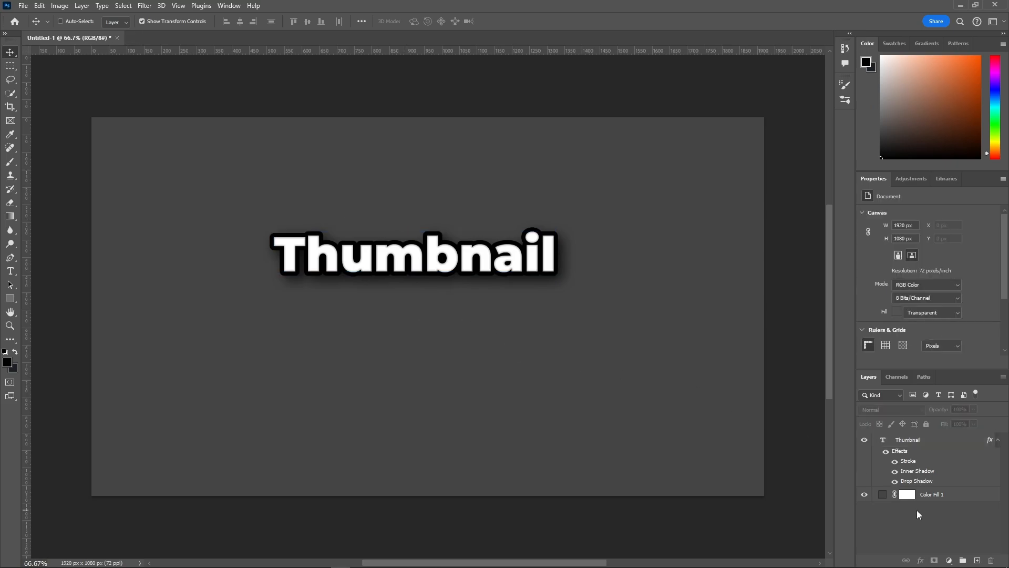
pyautogui.doubleClick(884, 495)
pyautogui.moveTo(735, 199); pyautogui.dragTo(671, 129)
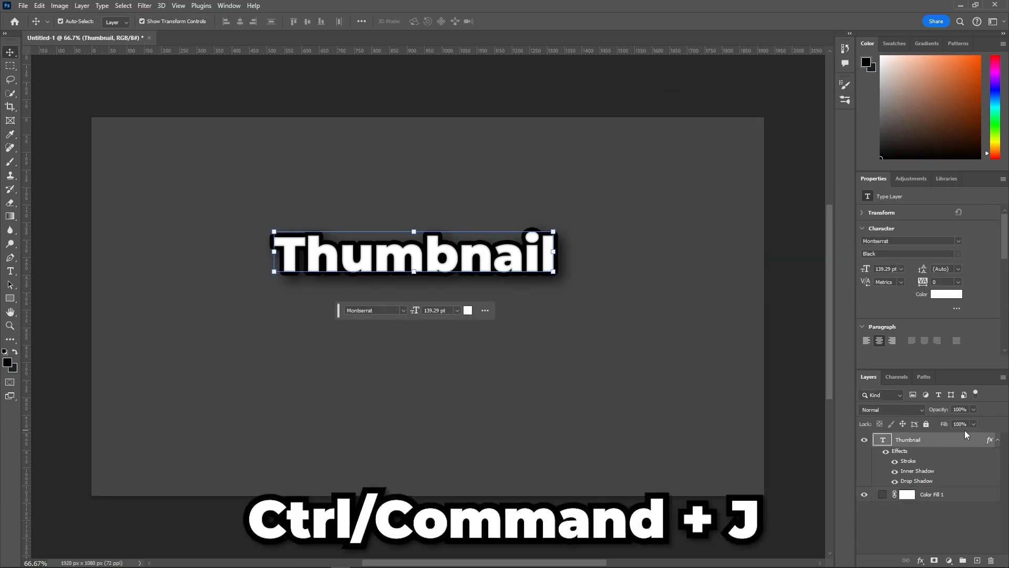
# Duplicate the Thumbnail text layer and hide all layer effects on the copy
pyautogui.hotkey('ctrl', 'j')
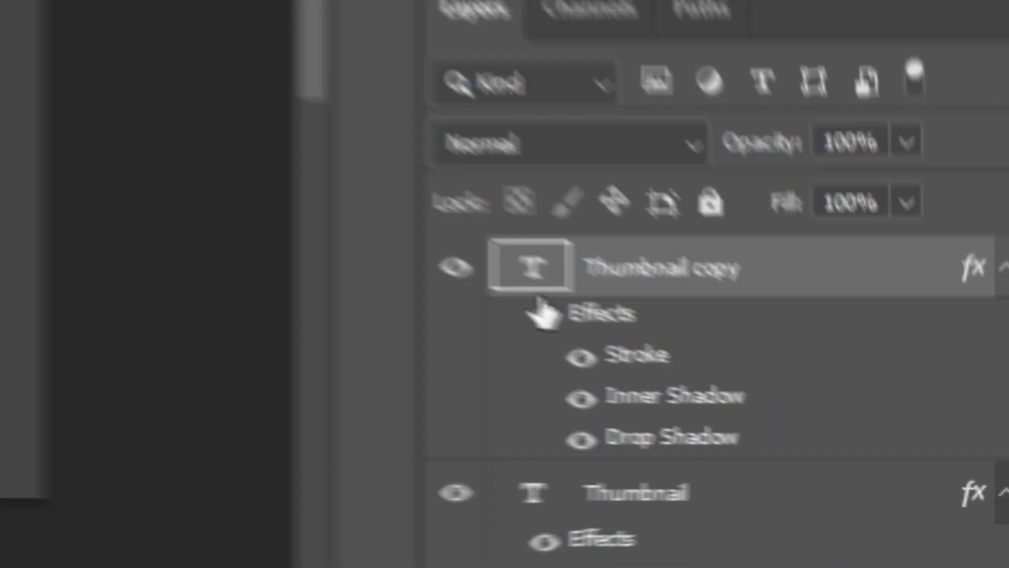
pyautogui.click(885, 452)
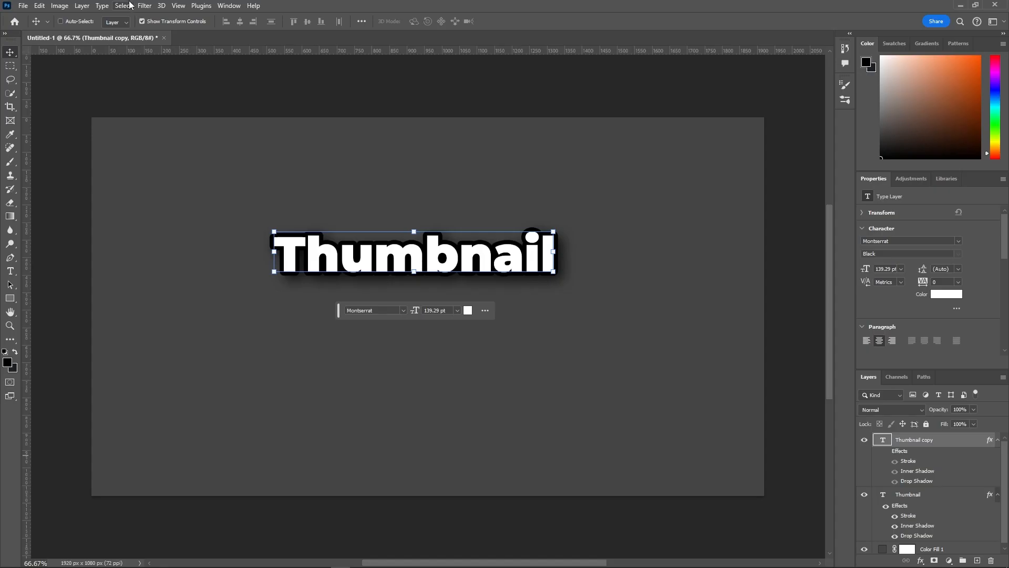
# Convert the Thumbnail copy layer to a smart object and apply a Gaussian Blur with a 20-pixel radius
pyautogui.click(144, 5)
pyautogui.moveTo(239, 160)
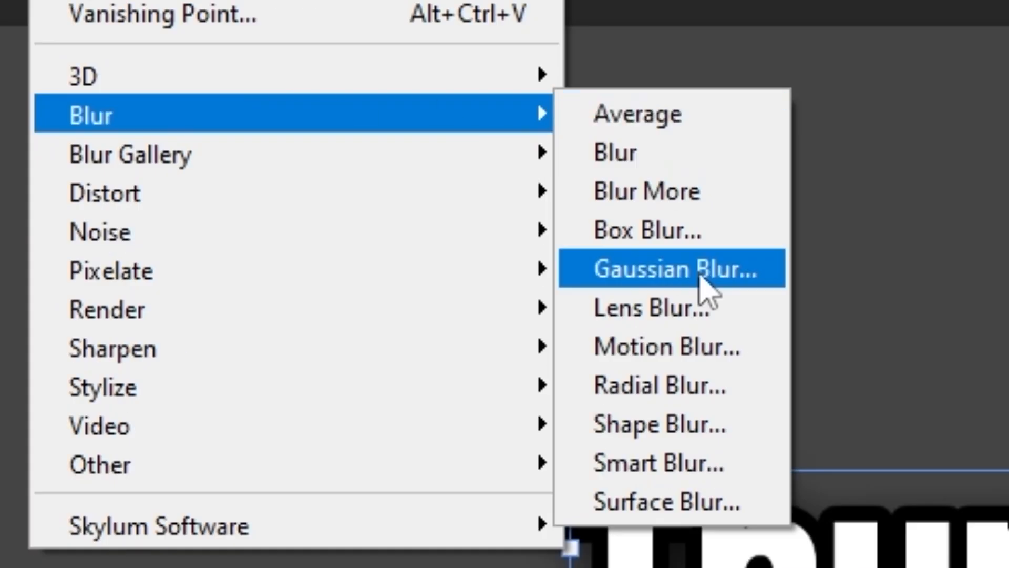
pyautogui.click(701, 277)
pyautogui.click(243, 371)
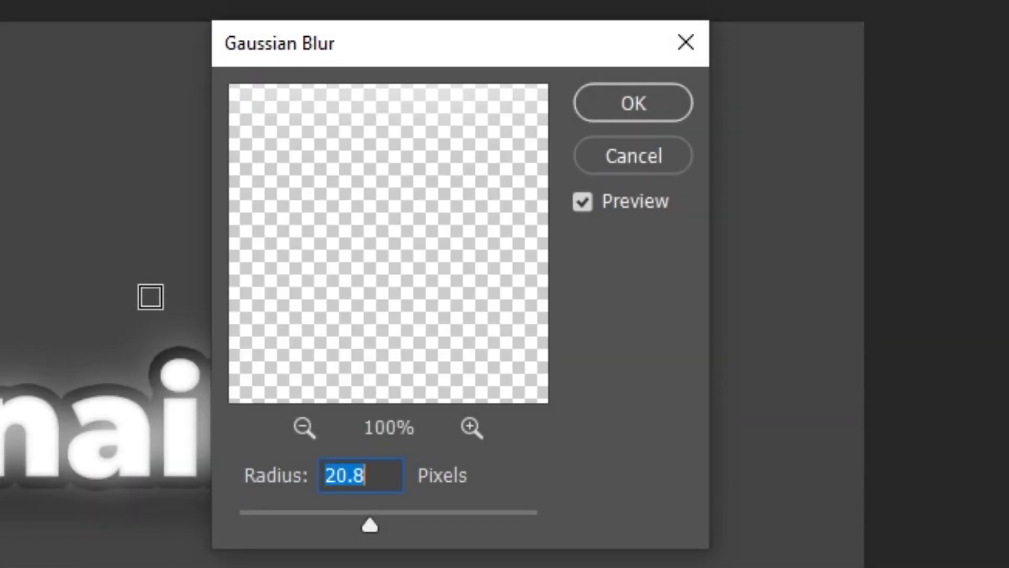
pyautogui.write('2')
pyautogui.press('BackSpace')
pyautogui.write('15')
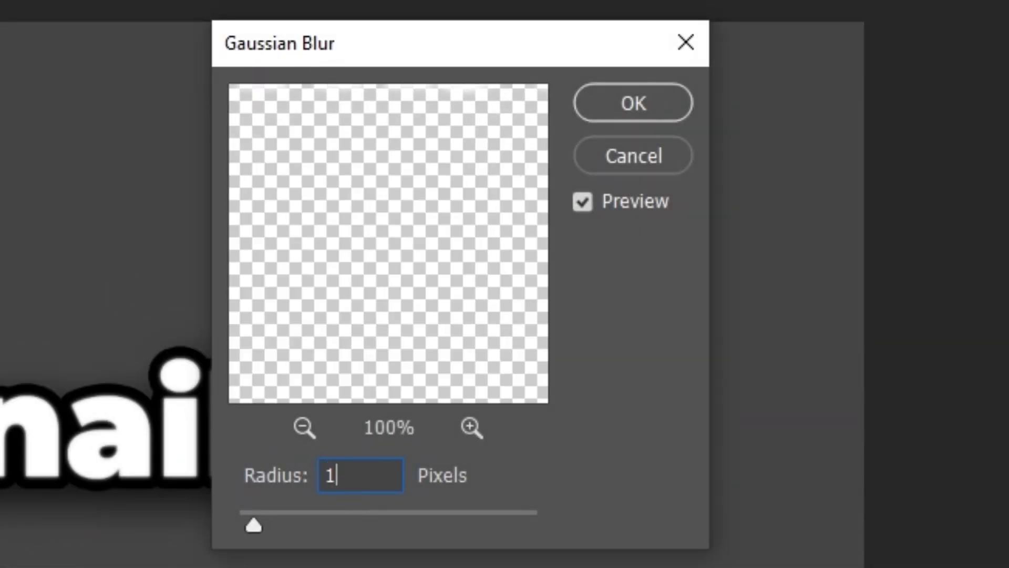
pyautogui.press('BackSpace')
pyautogui.press('BackSpace')
pyautogui.write('20')
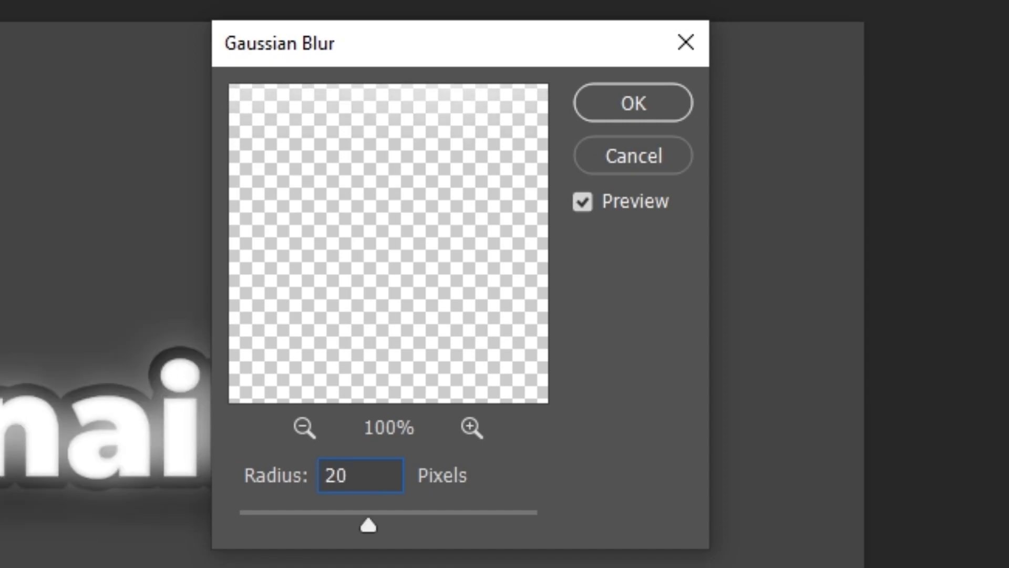
pyautogui.click(680, 100)
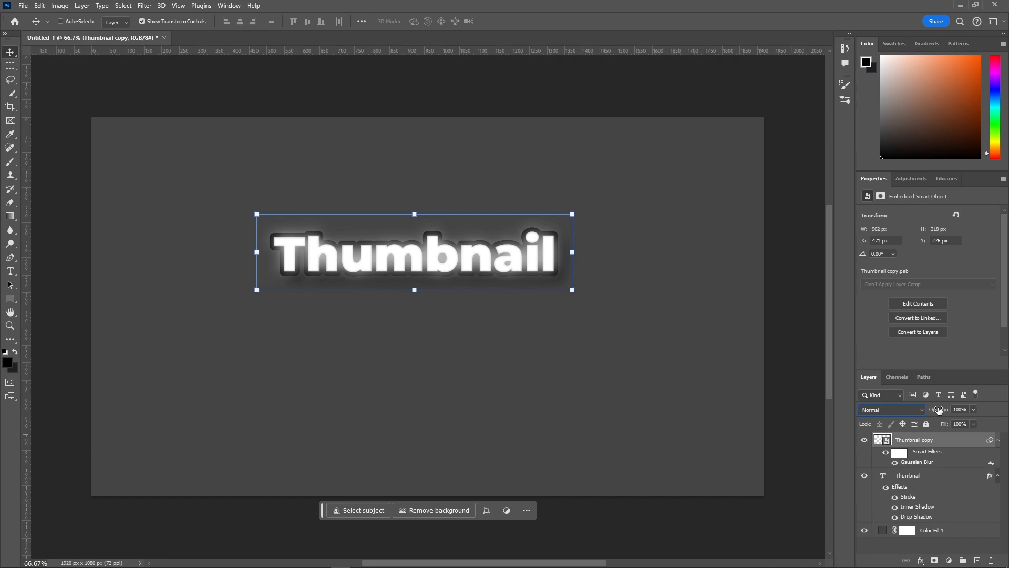
# Lower the blurred Thumbnail copy layer's opacity to 71% and compare the text with and without the glow
pyautogui.moveTo(936, 410); pyautogui.dragTo(932, 411)
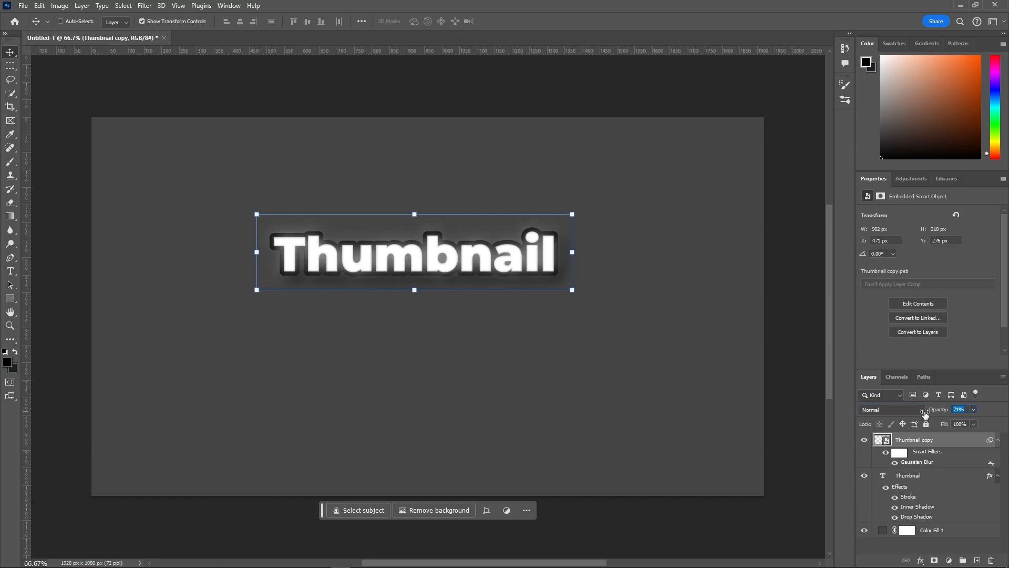
pyautogui.click(863, 441)
pyautogui.click(863, 441)
# Group the Thumbnail text layer with its blurred copy
pyautogui.click(927, 477)
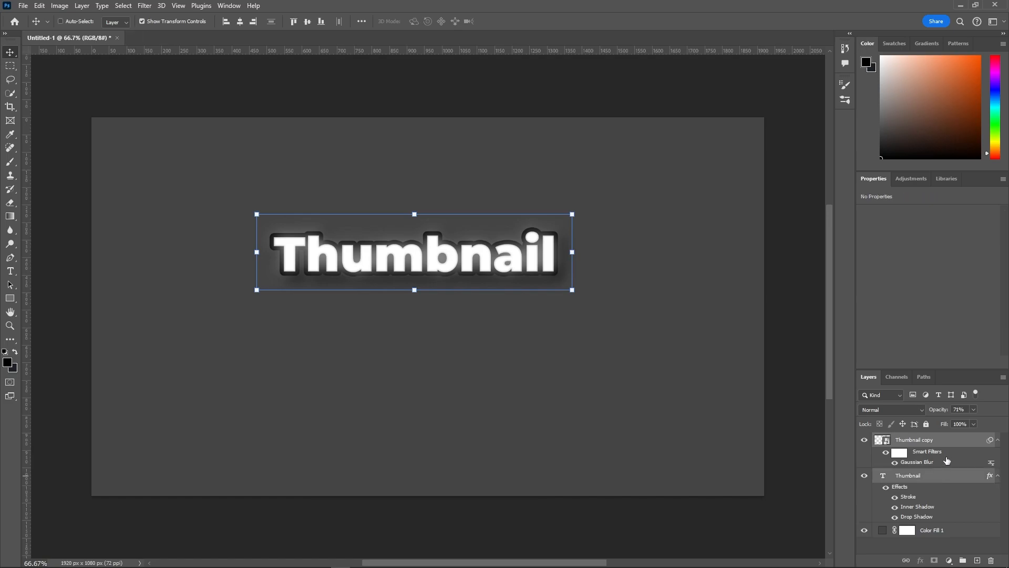
pyautogui.hotkey('ctrl', 'g')
pyautogui.click(915, 467)
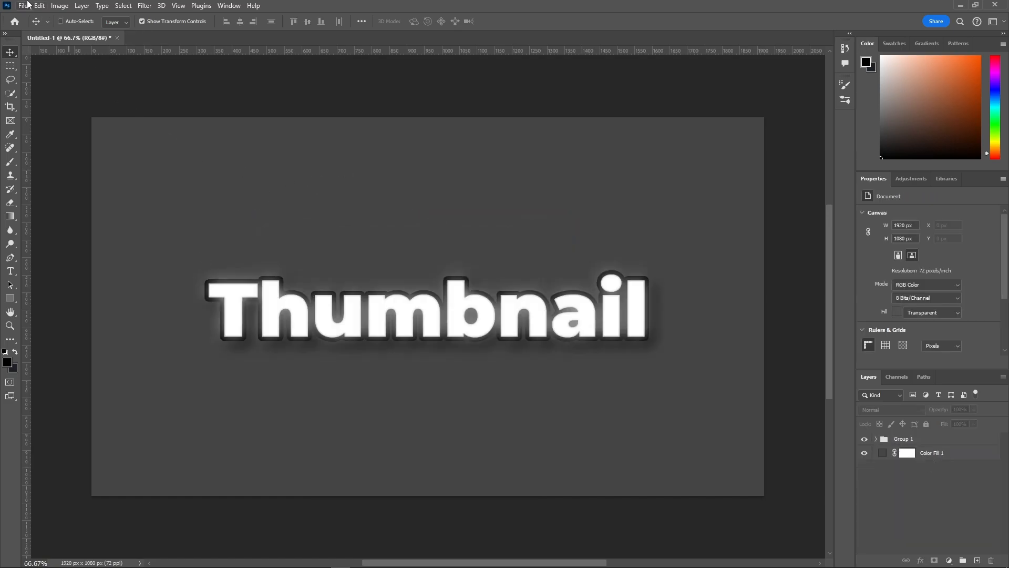
# Start a new document and download the medium 1920x1282 JPG of the Brick 137 texture from the Texturelabs website
pyautogui.click(26, 6)
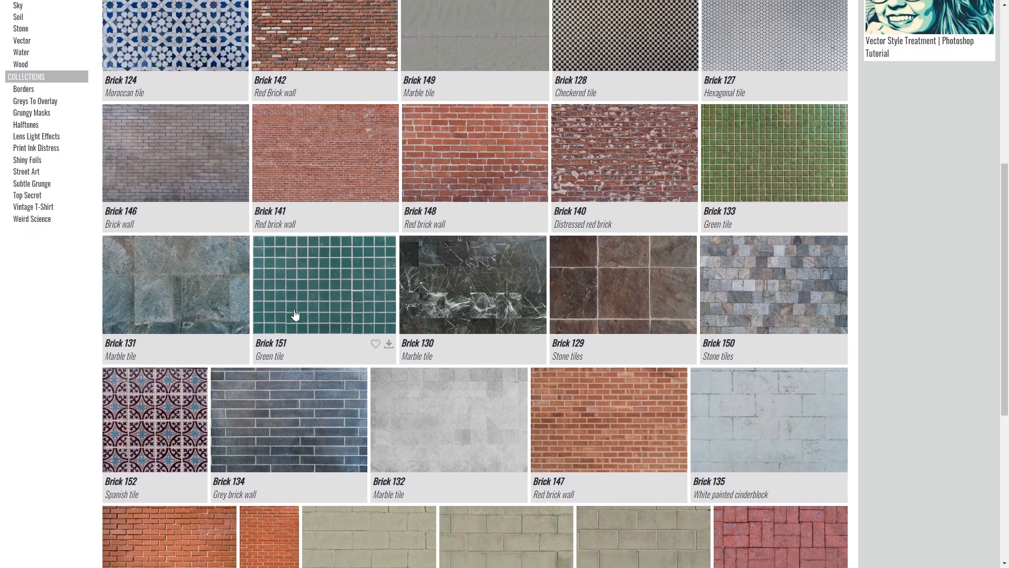
pyautogui.scroll(-4, 545, 499)
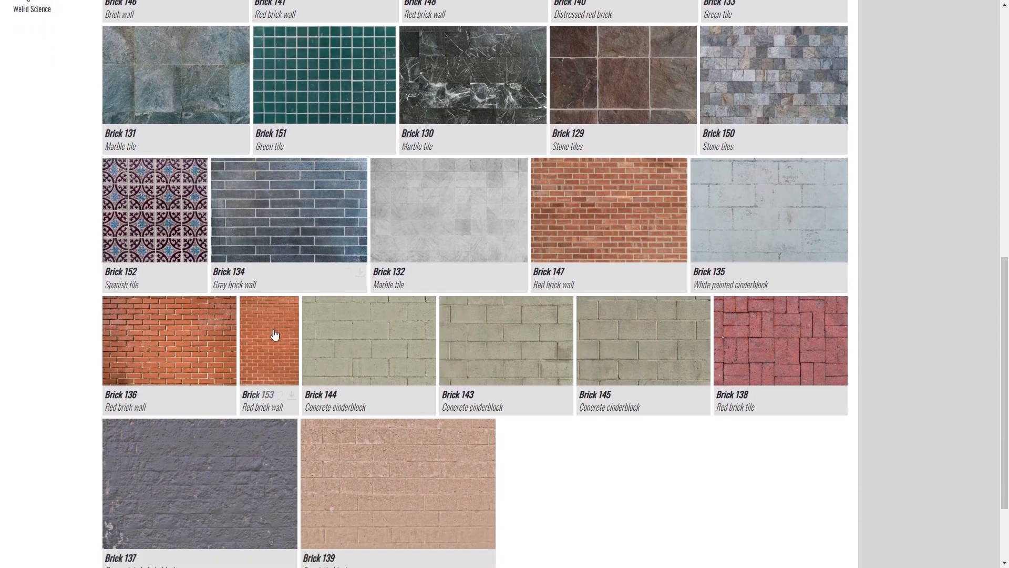
pyautogui.scroll(-2, 275, 334)
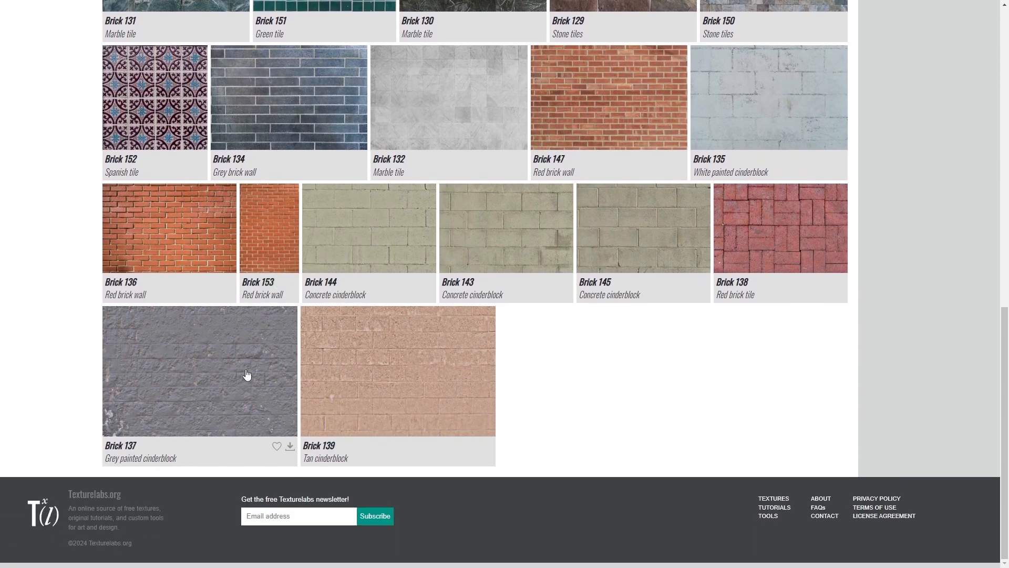
pyautogui.click(247, 375)
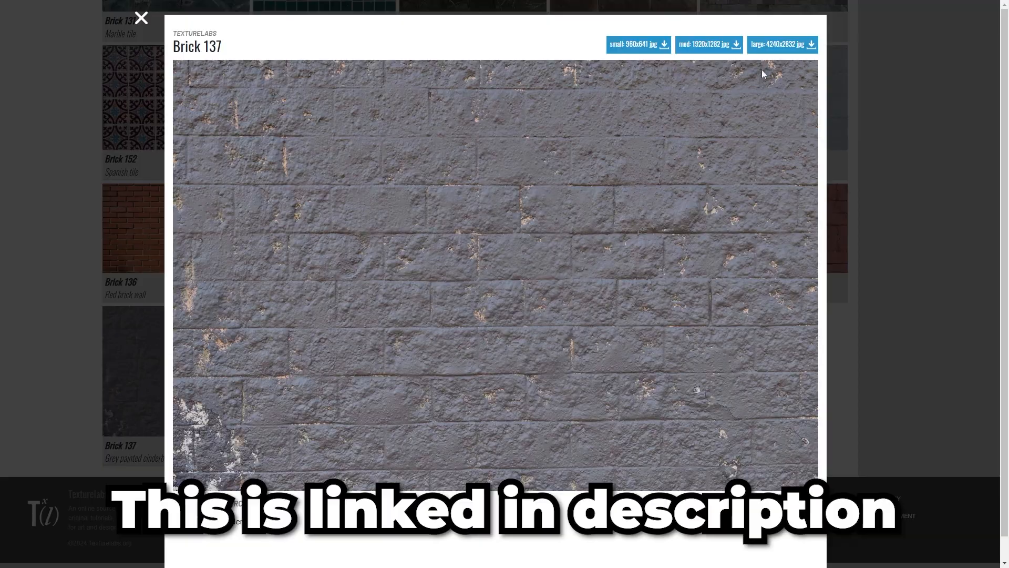
pyautogui.click(692, 44)
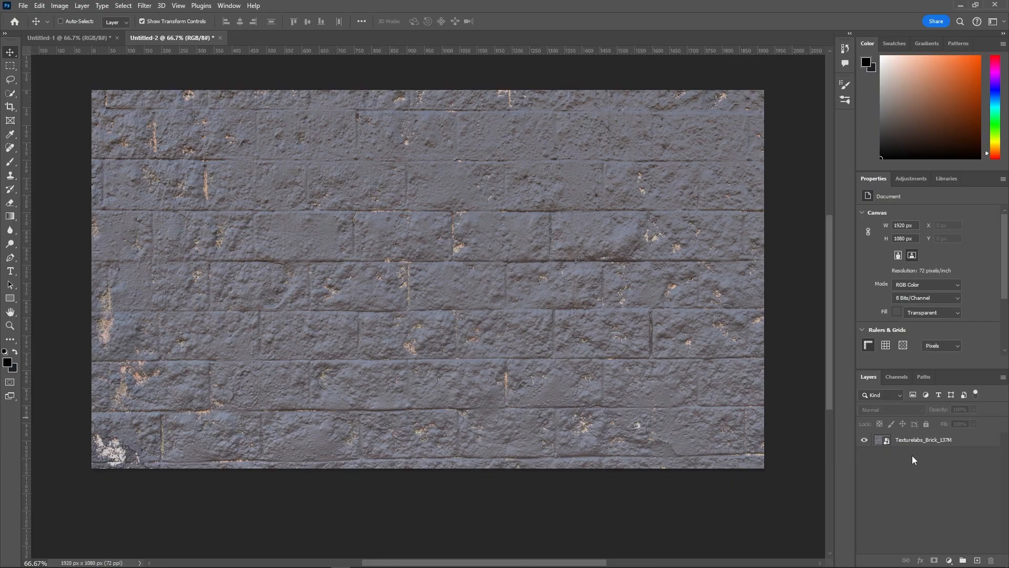
# Add the text "Thumbnail" in Montserrat Black and enlarge it to about 251 pt across the middle of the brick wall
pyautogui.press('t')
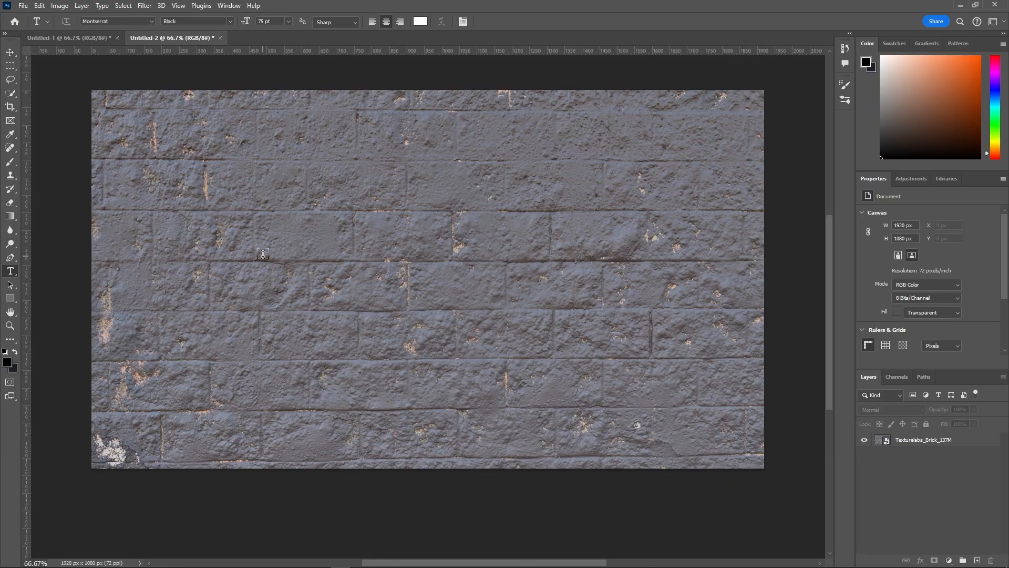
pyautogui.click(262, 254)
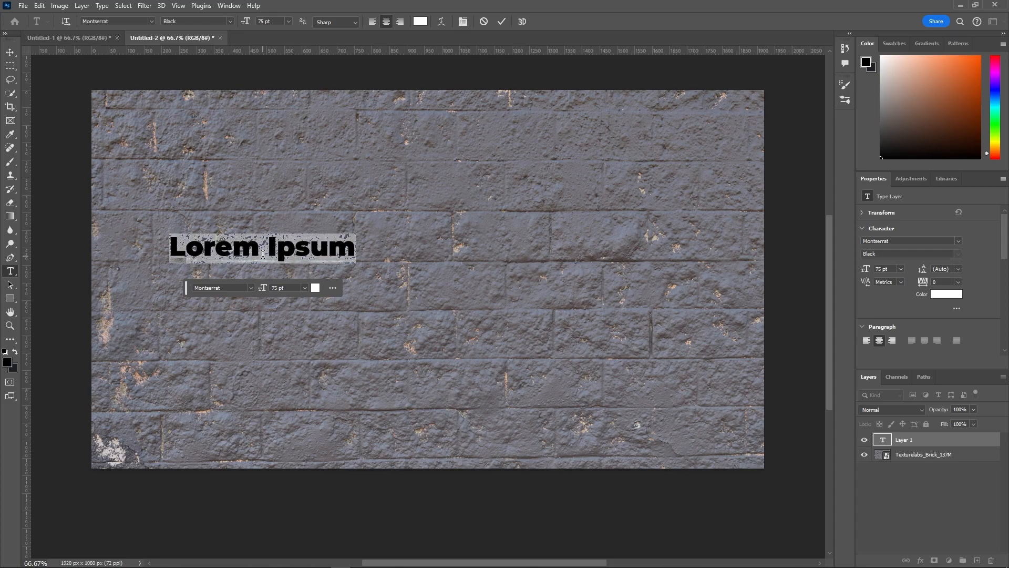
pyautogui.write('Thumbnail')
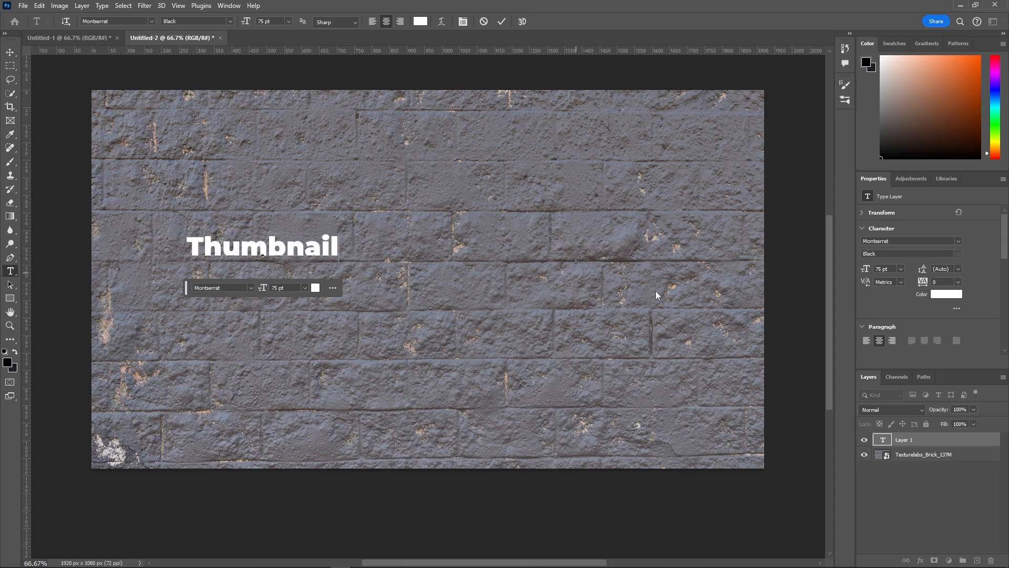
pyautogui.click(924, 436)
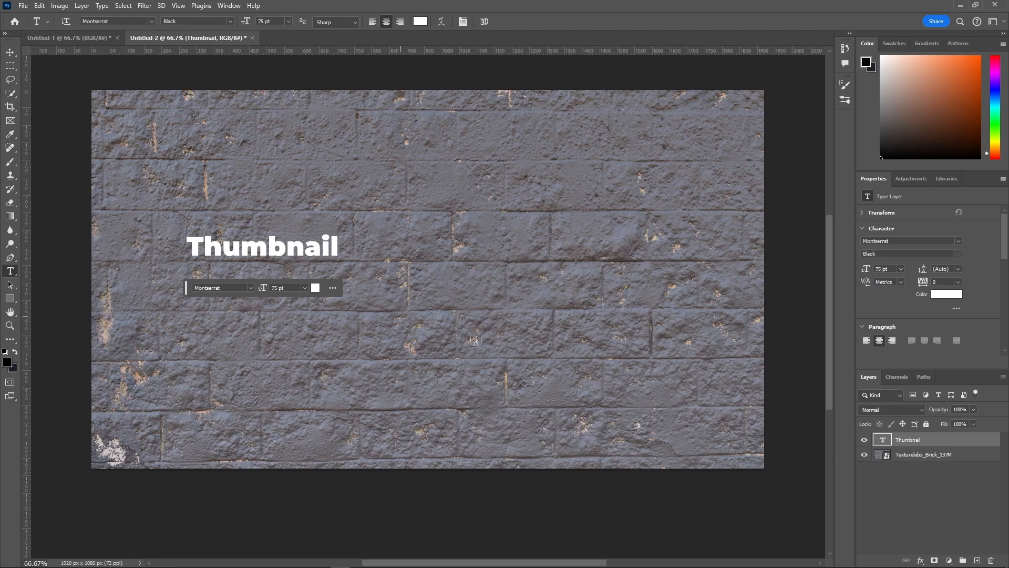
pyautogui.hotkey('ctrl', 't')
pyautogui.moveTo(266, 260); pyautogui.dragTo(408, 305)
pyautogui.press('Return')
# Recolor the Thumbnail text to the dark gray 726e73 sampled from the brick wall
pyautogui.doubleClick(614, 273)
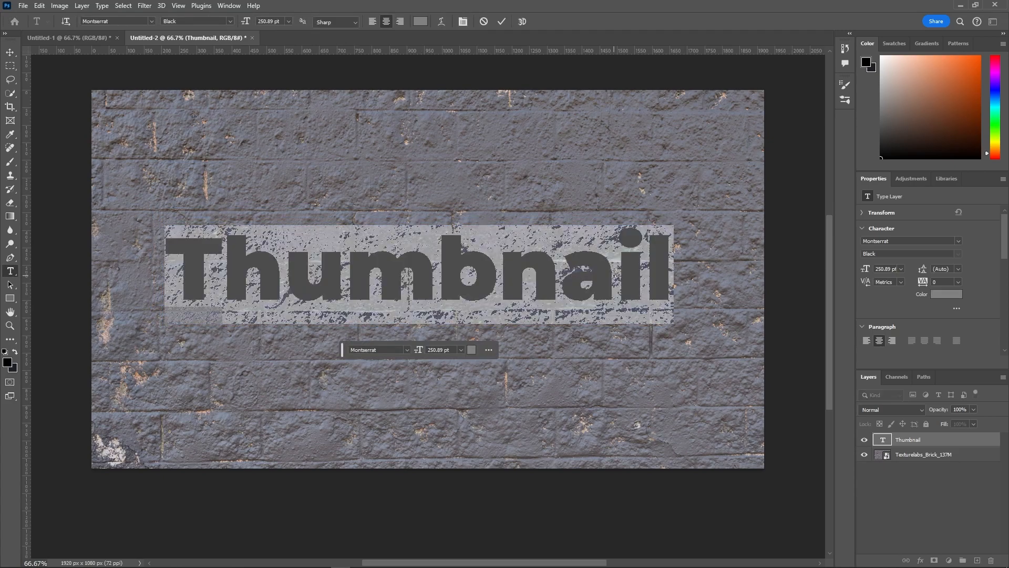
pyautogui.click(946, 294)
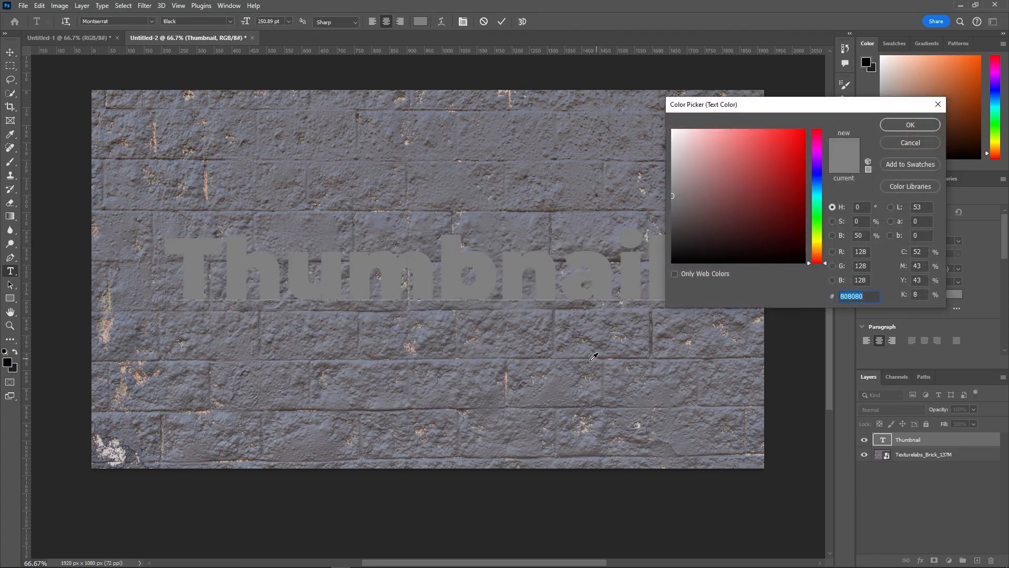
pyautogui.click(560, 376)
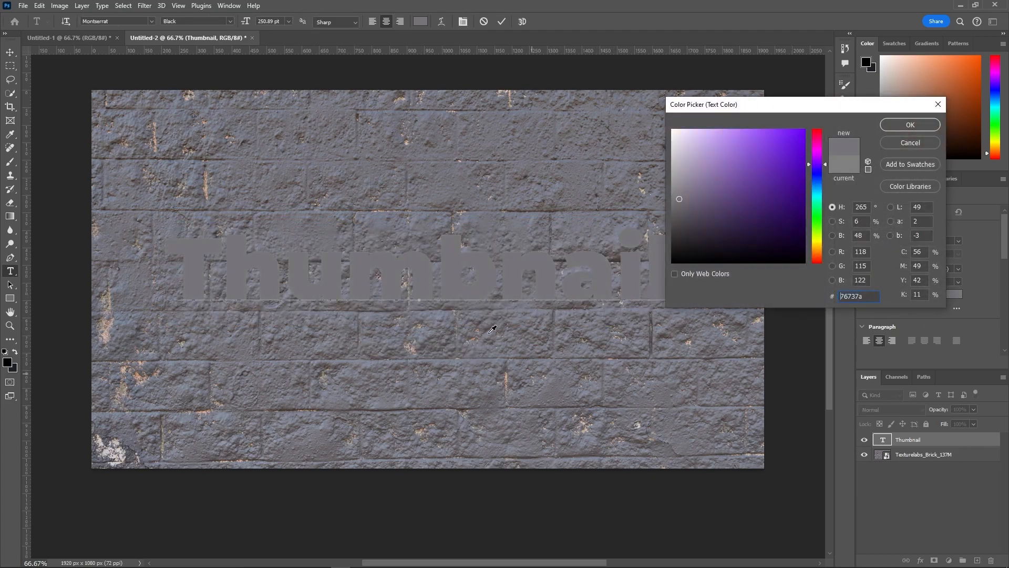
pyautogui.click(557, 379)
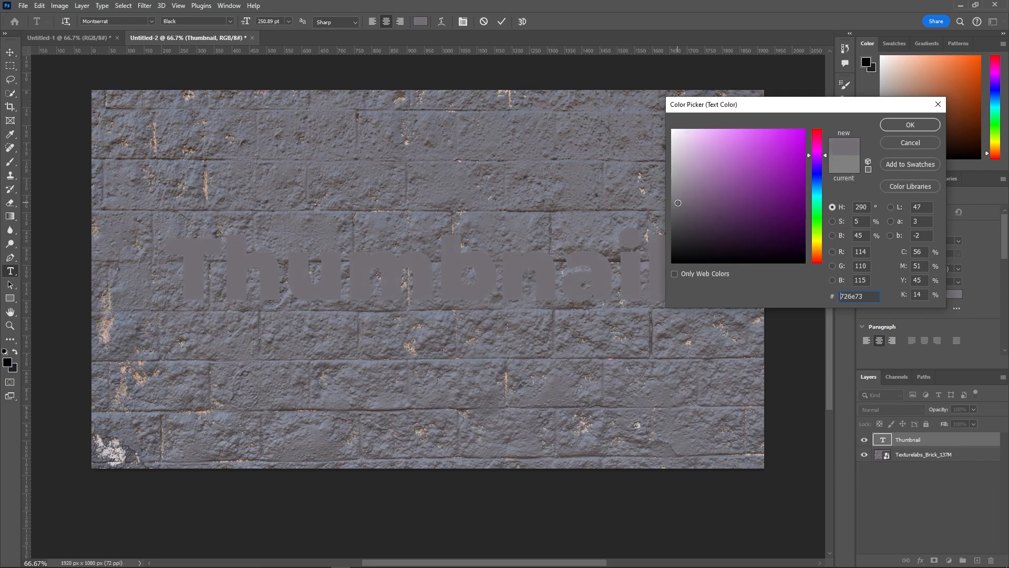
pyautogui.click(914, 123)
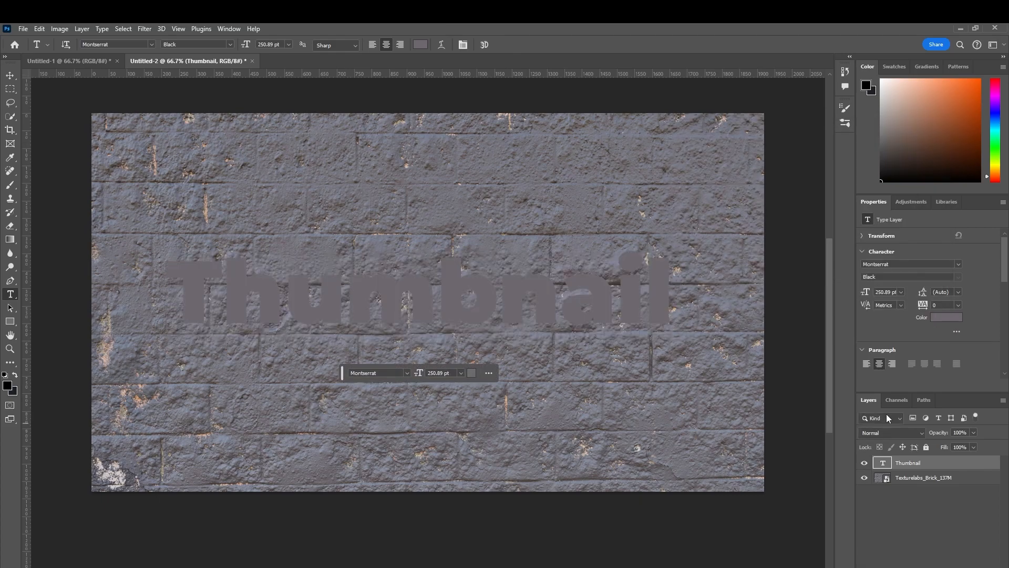
# Set the Thumbnail text layer's blend mode to Multiply
pyautogui.click(891, 409)
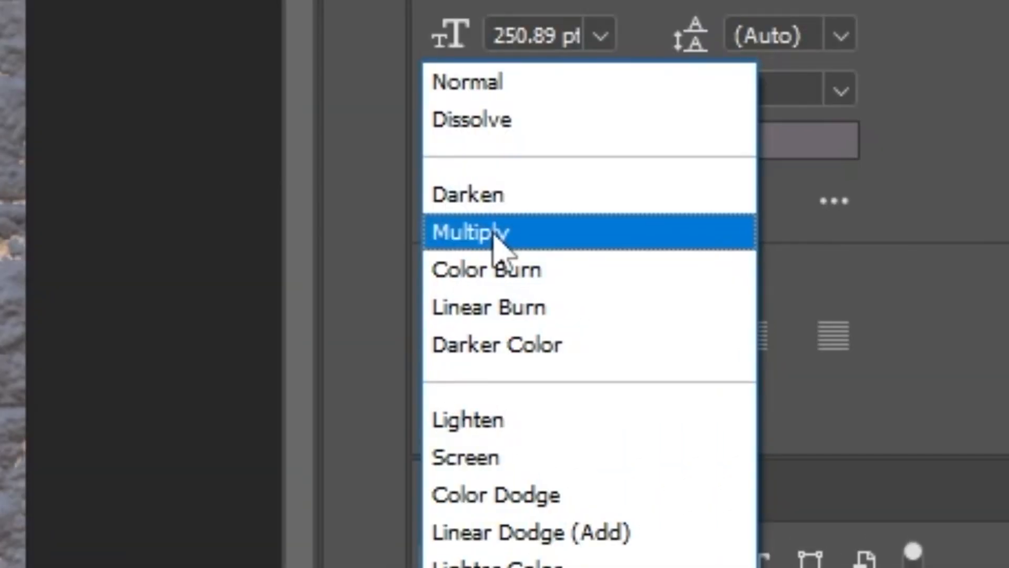
pyautogui.click(870, 338)
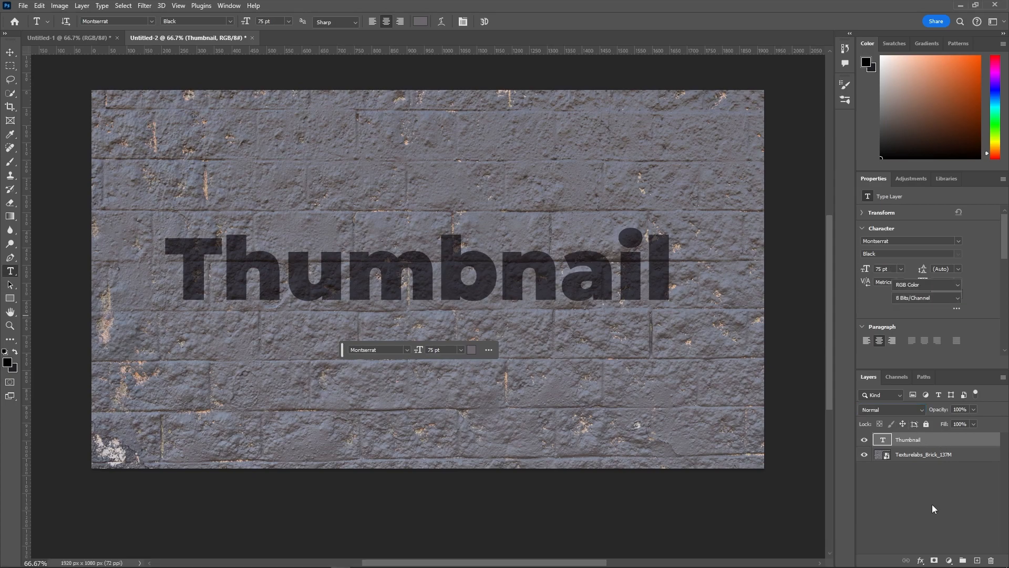
pyautogui.click(931, 526)
# Add a Bevel & Emboss effect to the Thumbnail layer with the Chisel Hard technique, 5 px size and 2 px soften
pyautogui.doubleClick(959, 444)
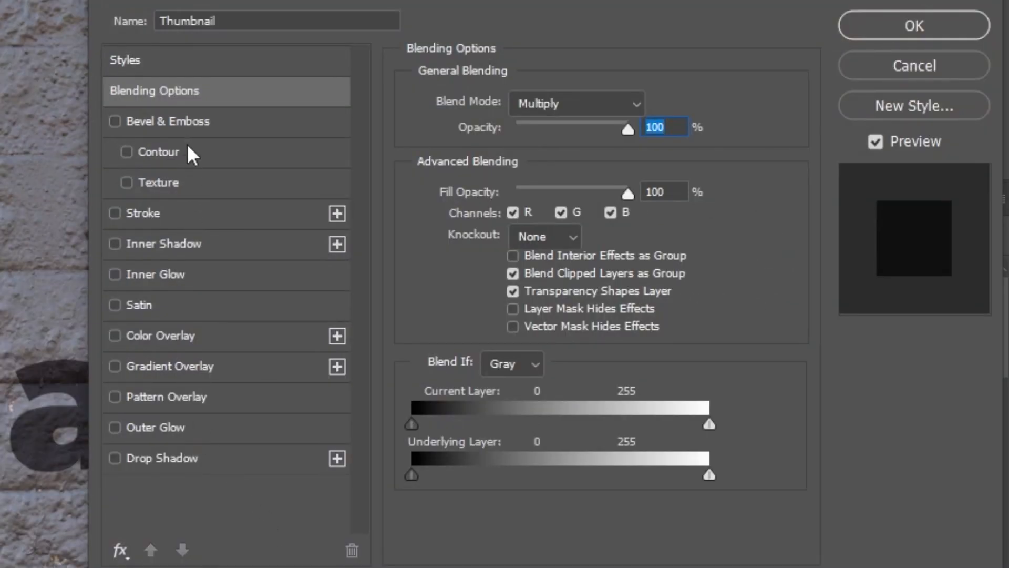
pyautogui.click(180, 123)
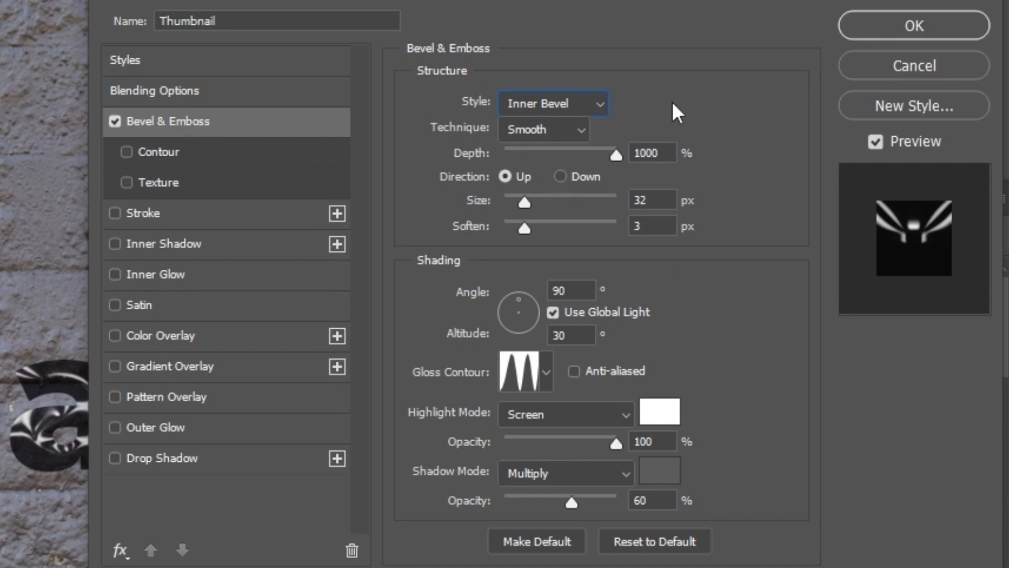
pyautogui.click(552, 138)
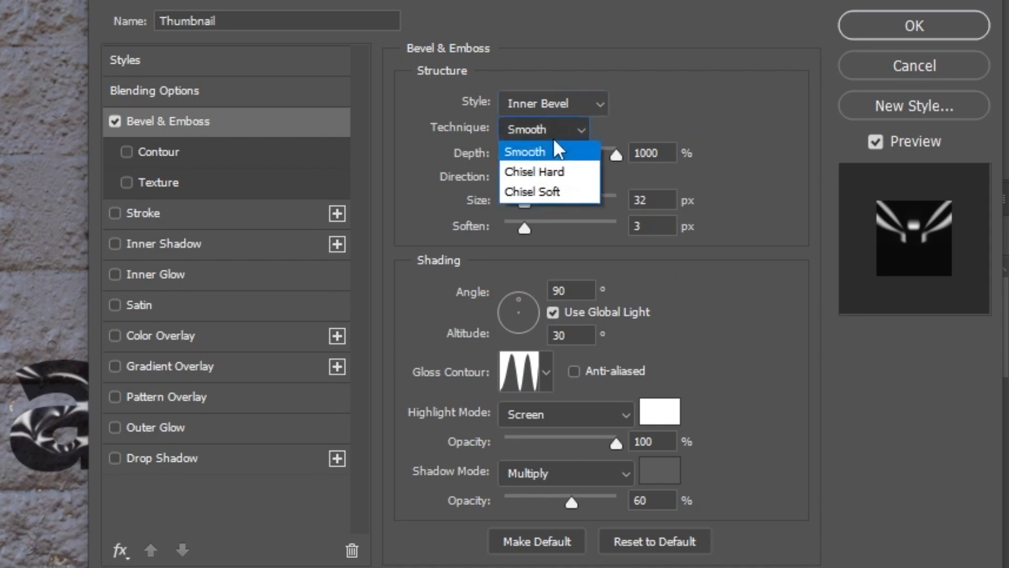
pyautogui.click(563, 172)
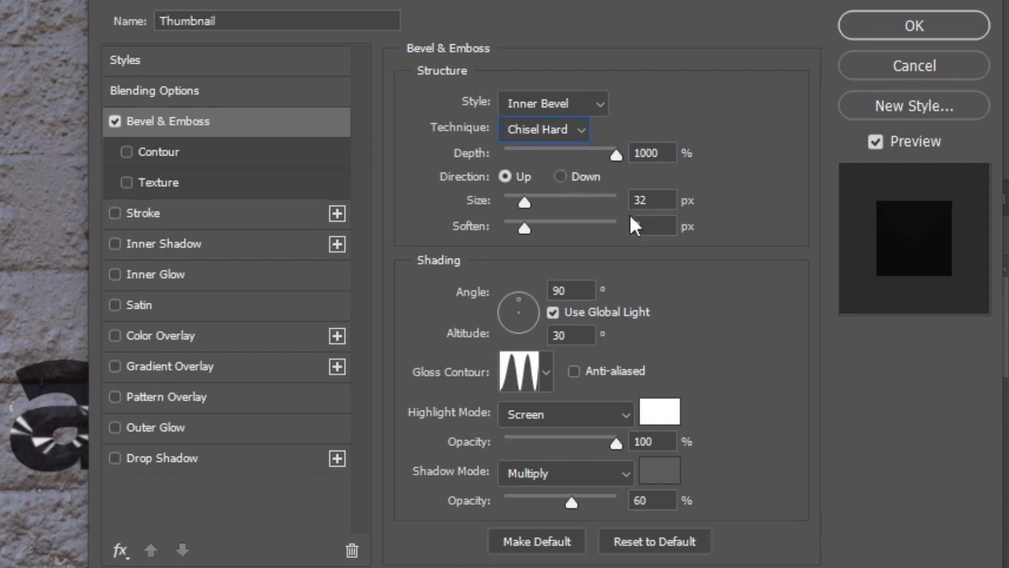
pyautogui.moveTo(524, 202); pyautogui.dragTo(521, 231)
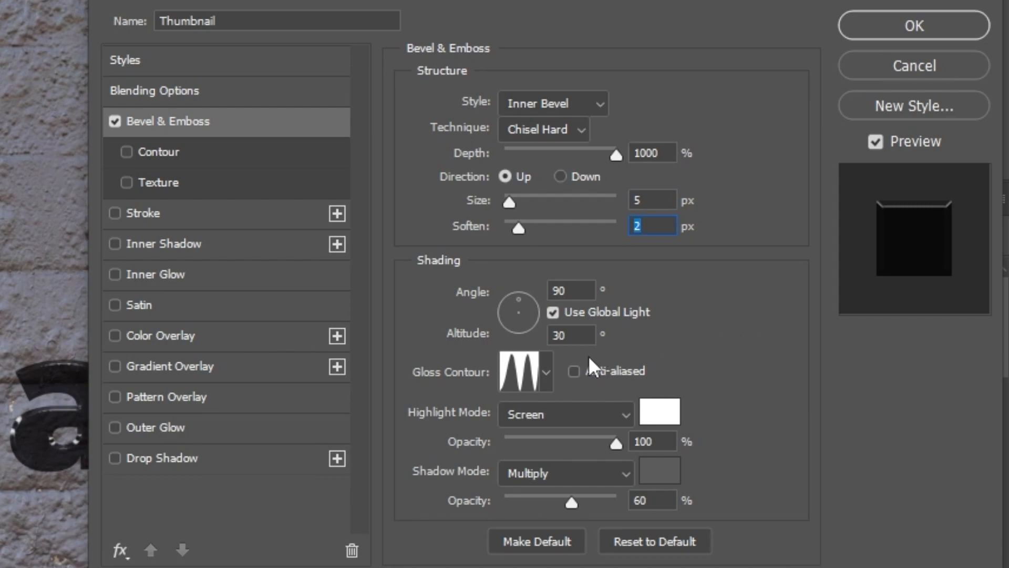
# Turn off global light for the bevel, set altitude 90° and angle 0° with a linear gloss contour, and apply the style
pyautogui.click(567, 315)
pyautogui.doubleClick(570, 335)
pyautogui.write('90')
pyautogui.doubleClick(570, 290)
pyautogui.write('0')
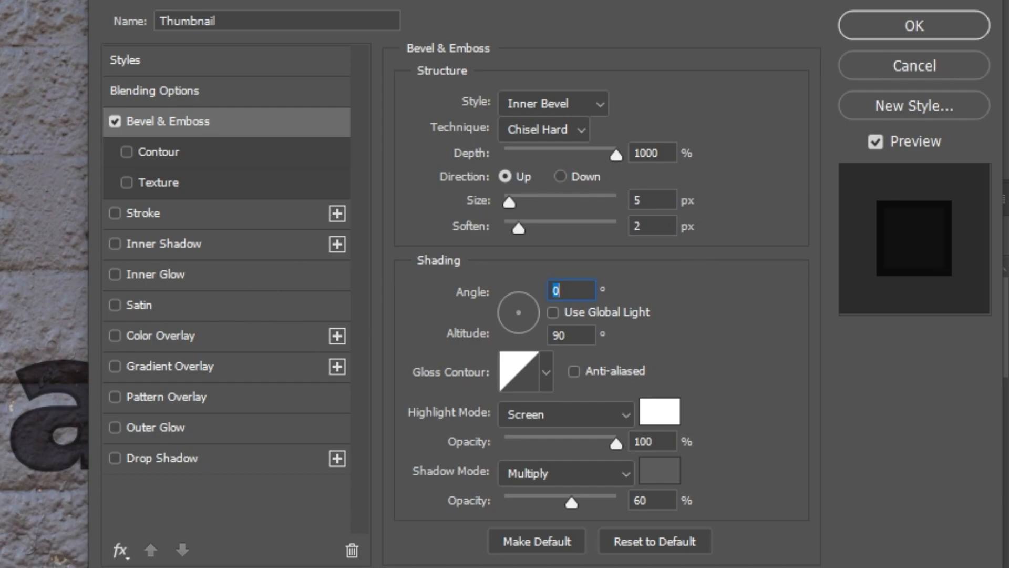
pyautogui.click(916, 27)
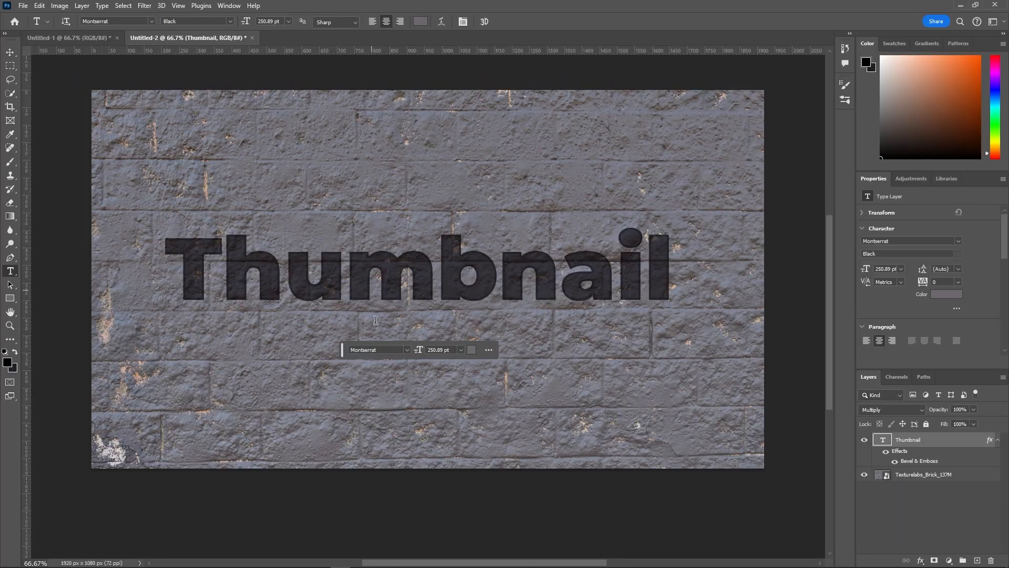
# Recolor the Thumbnail text to a lighter neutral gray
pyautogui.doubleClick(393, 267)
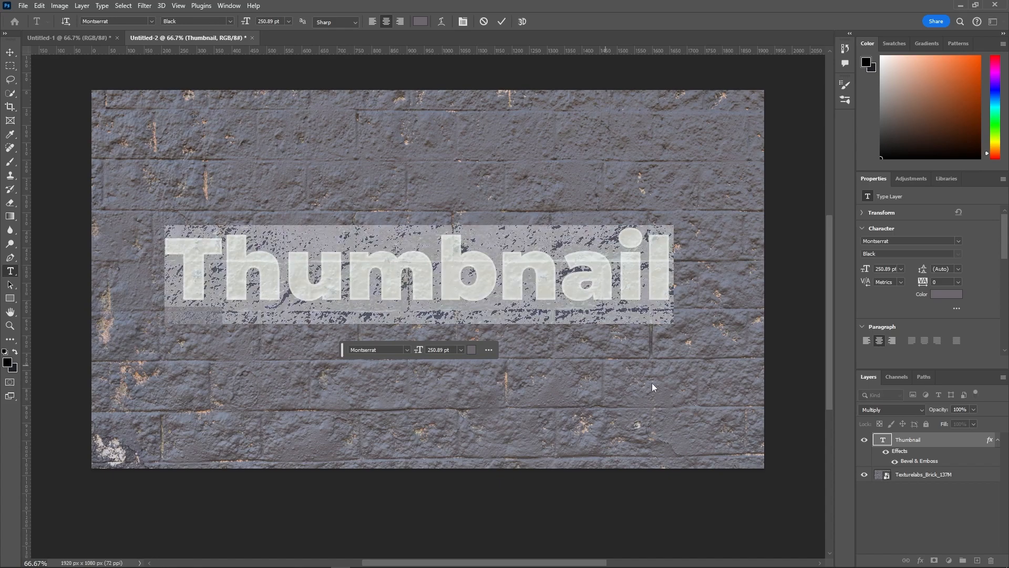
pyautogui.hotkey('ctrl', 'h')
pyautogui.click(472, 350)
pyautogui.moveTo(734, 240)
pyautogui.mouseDown()
pyautogui.moveTo(712, 161)
pyautogui.moveTo(696, 140)
pyautogui.moveTo(671, 129)
pyautogui.moveTo(672, 139)
pyautogui.mouseUp()
pyautogui.moveTo(744, 159)
pyautogui.mouseDown()
pyautogui.moveTo(672, 163)
pyautogui.moveTo(715, 172)
pyautogui.moveTo(709, 191)
pyautogui.moveTo(578, 136)
pyautogui.moveTo(571, 178)
pyautogui.mouseUp()
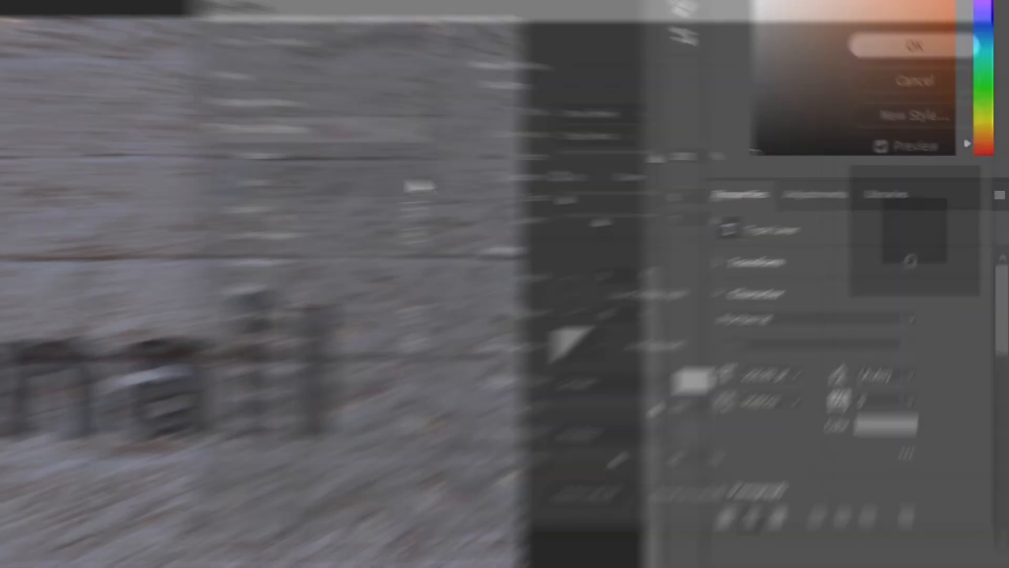
pyautogui.click(928, 29)
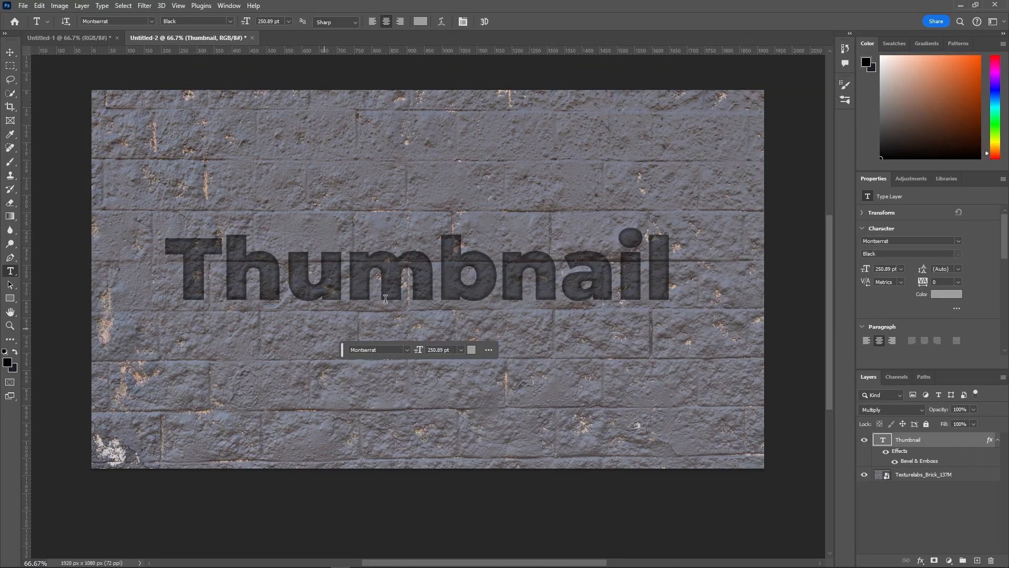
# Add a dark gray Solid Color fill layer above the Thumbnail text and invert its mask to black
pyautogui.click(932, 480)
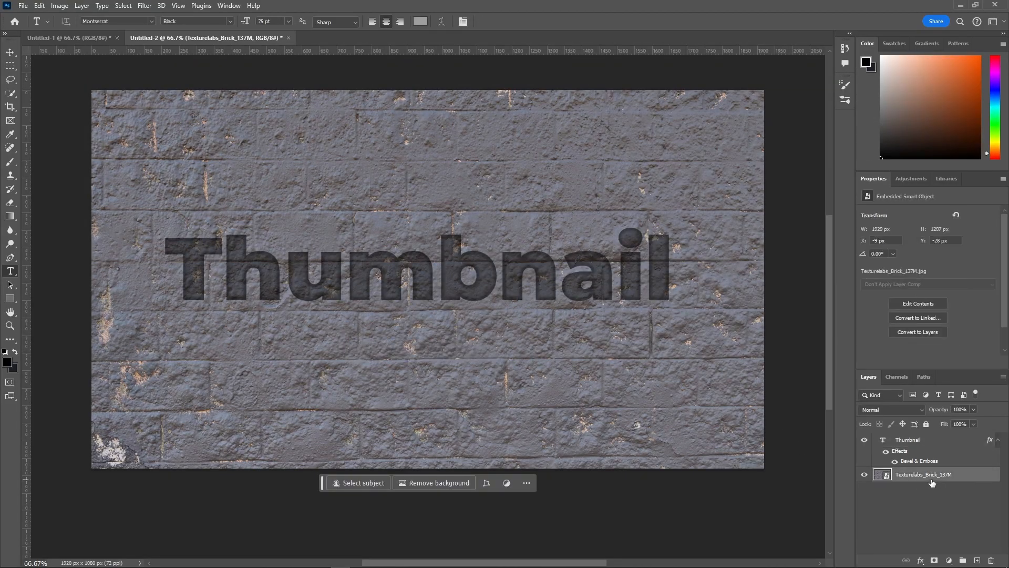
pyautogui.click(938, 451)
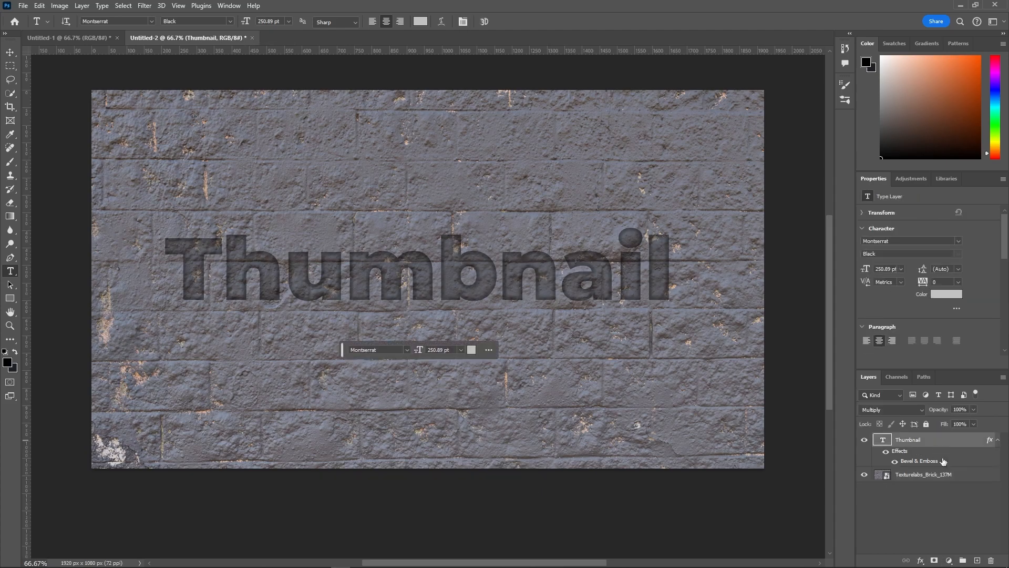
pyautogui.click(950, 561)
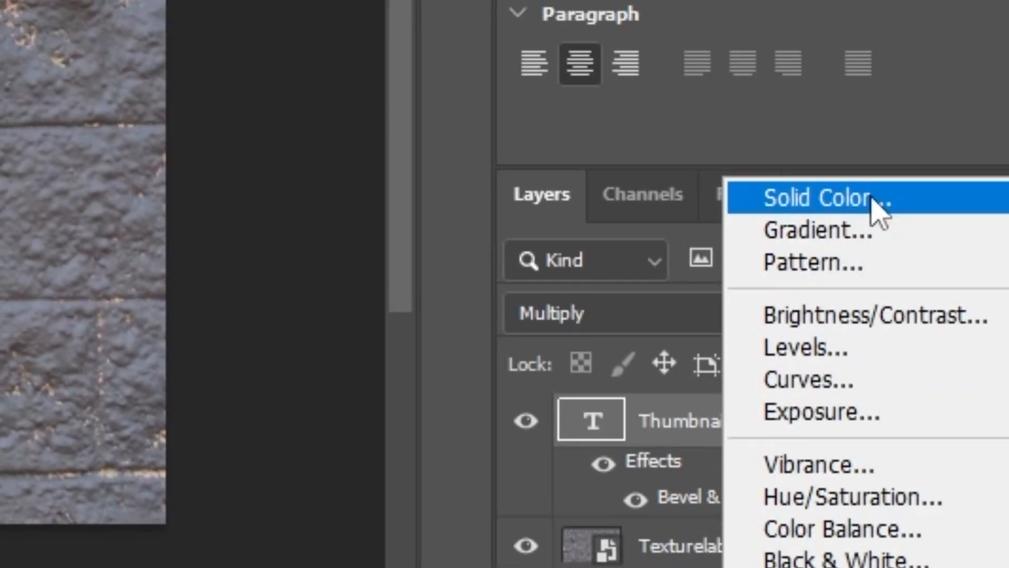
pyautogui.click(959, 380)
pyautogui.press('Return')
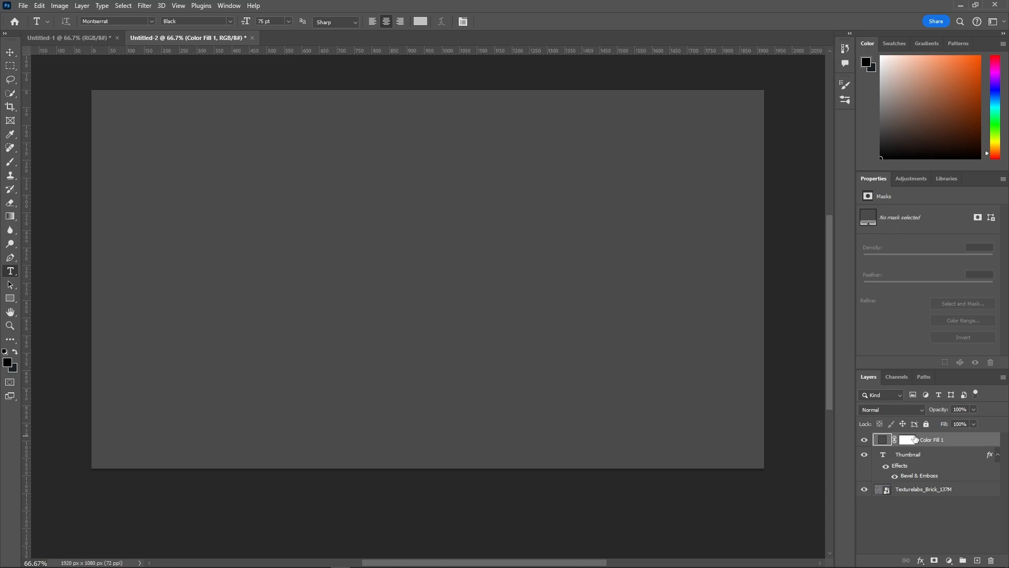
pyautogui.click(914, 439)
pyautogui.moveTo(915, 439); pyautogui.dragTo(918, 443)
pyautogui.hotkey('ctrl', 'i')
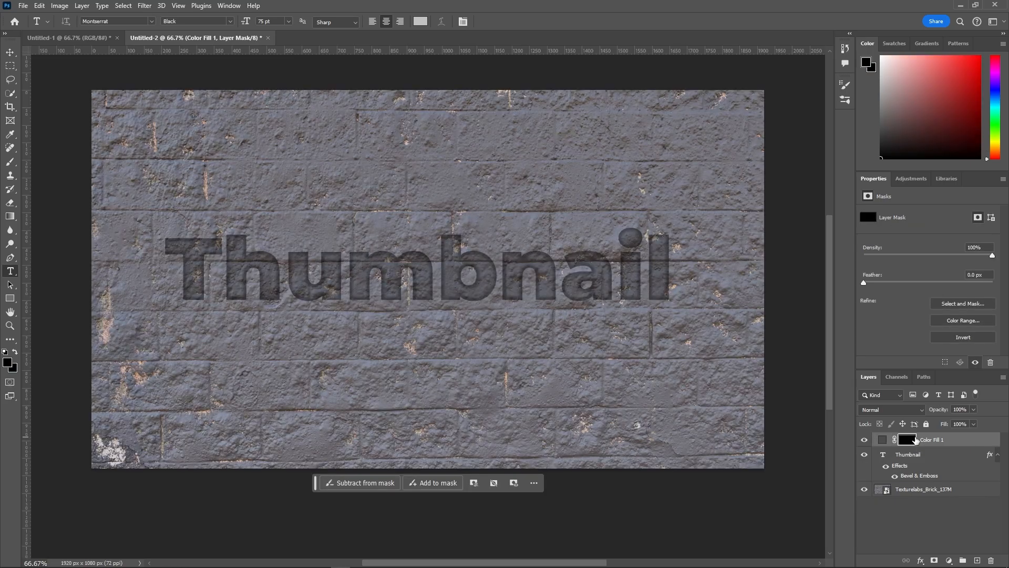
# Paint white across the text area on the fill layer's mask with a large soft brush at 1% flow
pyautogui.press('x')
pyautogui.press('b')
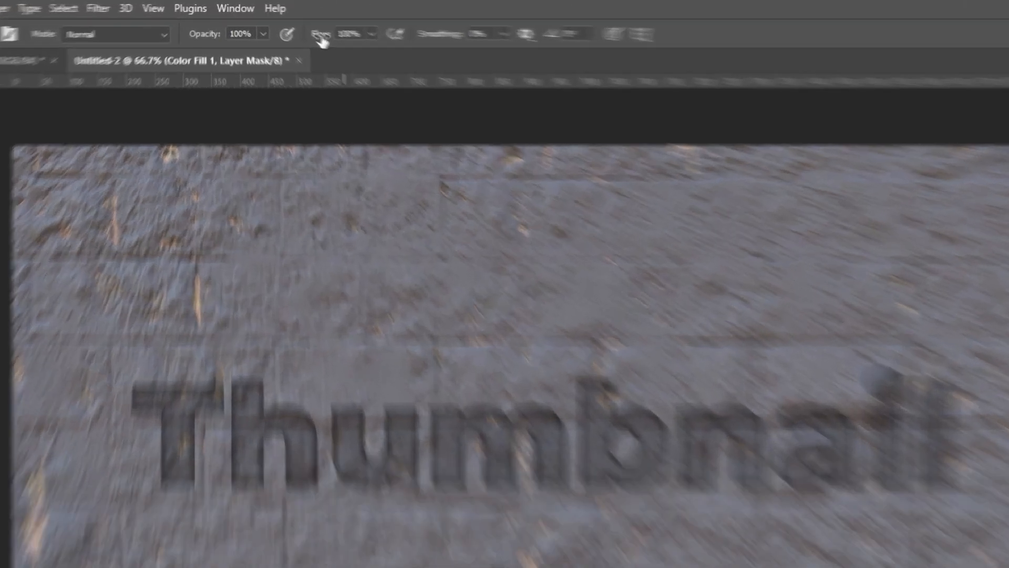
pyautogui.moveTo(322, 41); pyautogui.dragTo(253, 50)
pyautogui.moveTo(295, 110); pyautogui.dragTo(247, 116)
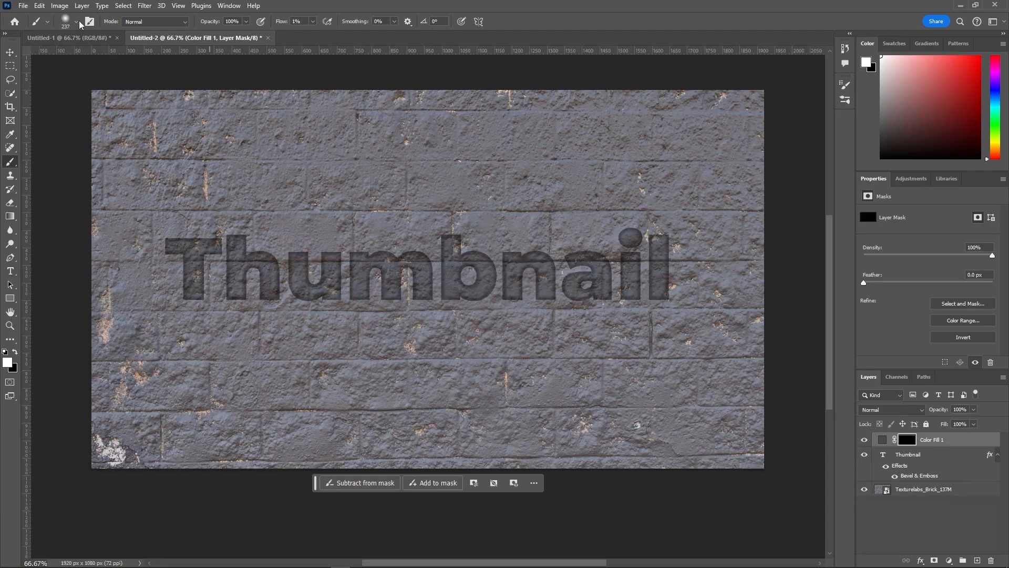
pyautogui.click(87, 23)
pyautogui.moveTo(210, 281); pyautogui.dragTo(210, 281)
pyautogui.click(272, 71)
pyautogui.press(']')
pyautogui.press(']')
pyautogui.press(']')
pyautogui.press(']')
pyautogui.press(']')
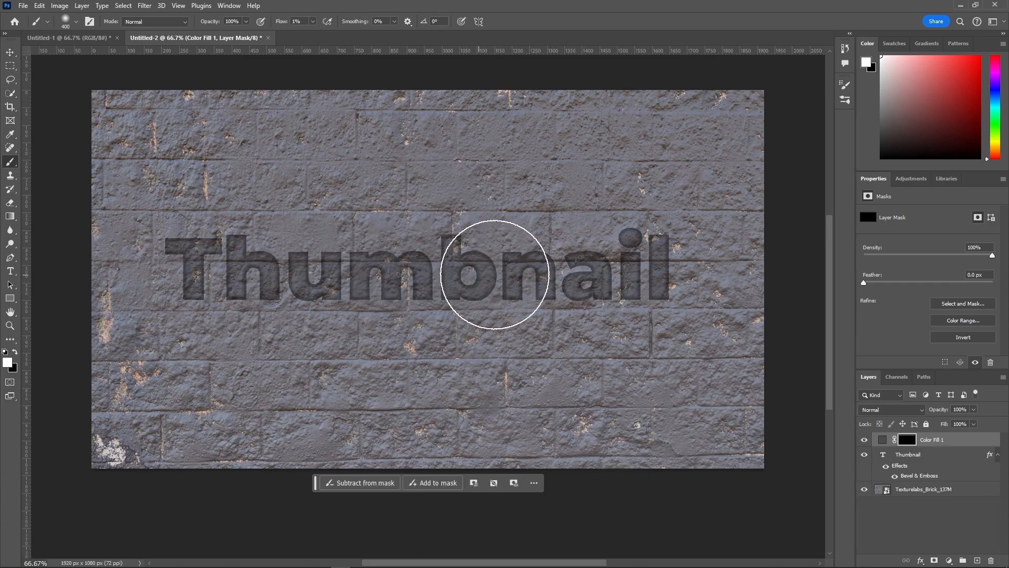
pyautogui.moveTo(179, 280); pyautogui.dragTo(692, 334)
# Move the color fill layer below the Thumbnail text and set its blend mode to Multiply
pyautogui.moveTo(937, 446); pyautogui.dragTo(941, 476)
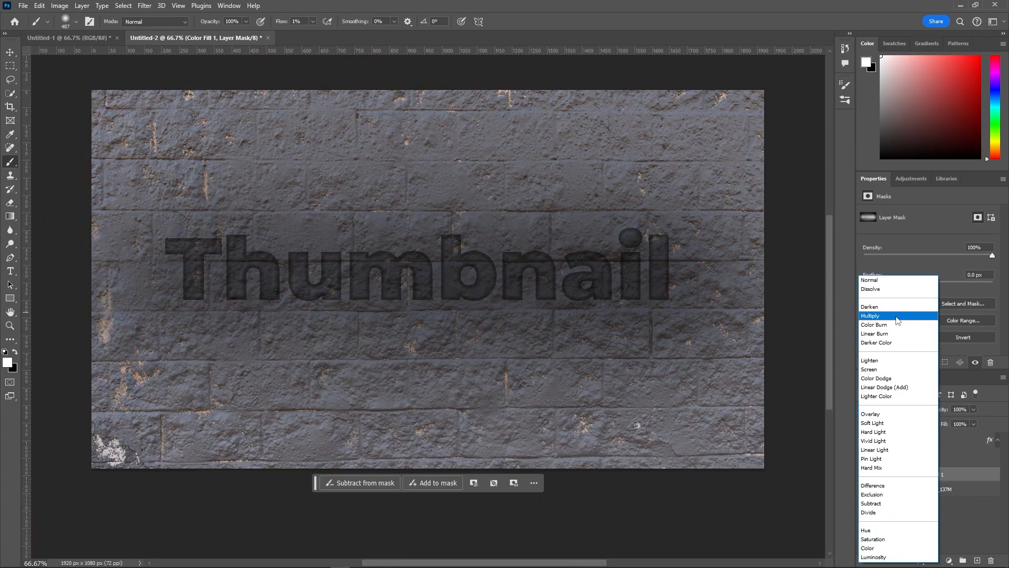
pyautogui.click(896, 317)
# Enlarge the black brush to 1468 px and invert the fill layer's mask to darken the wall around the text
pyautogui.press('x')
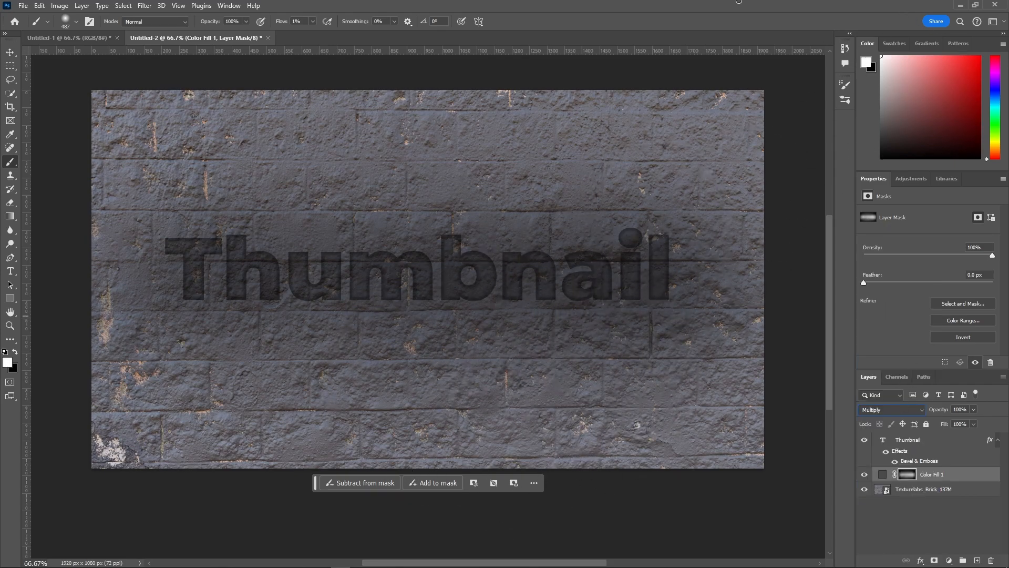
pyautogui.moveTo(419, 349); pyautogui.dragTo(610, 322)
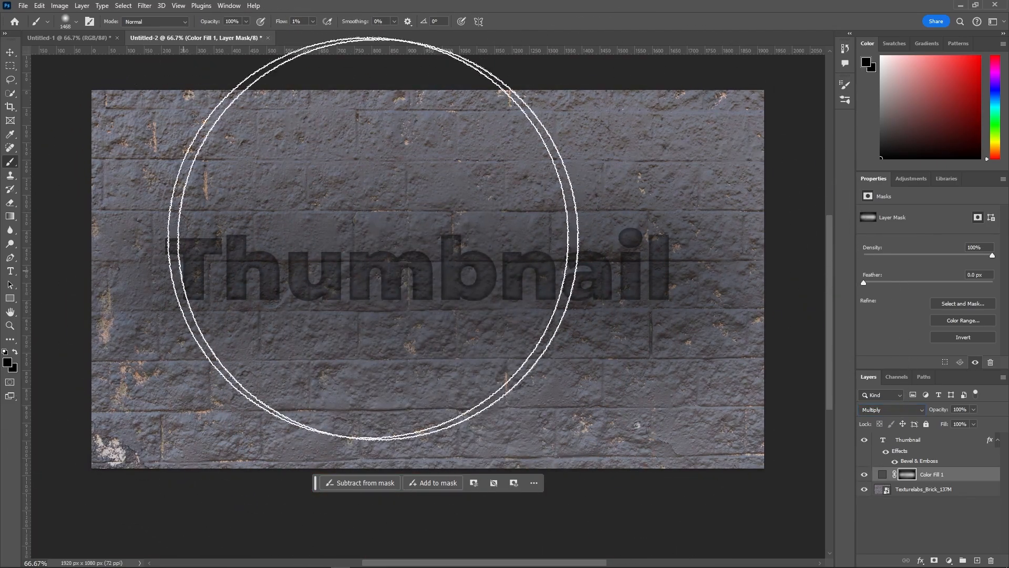
pyautogui.click(864, 475)
pyautogui.click(865, 474)
pyautogui.hotkey('ctrl', 'i')
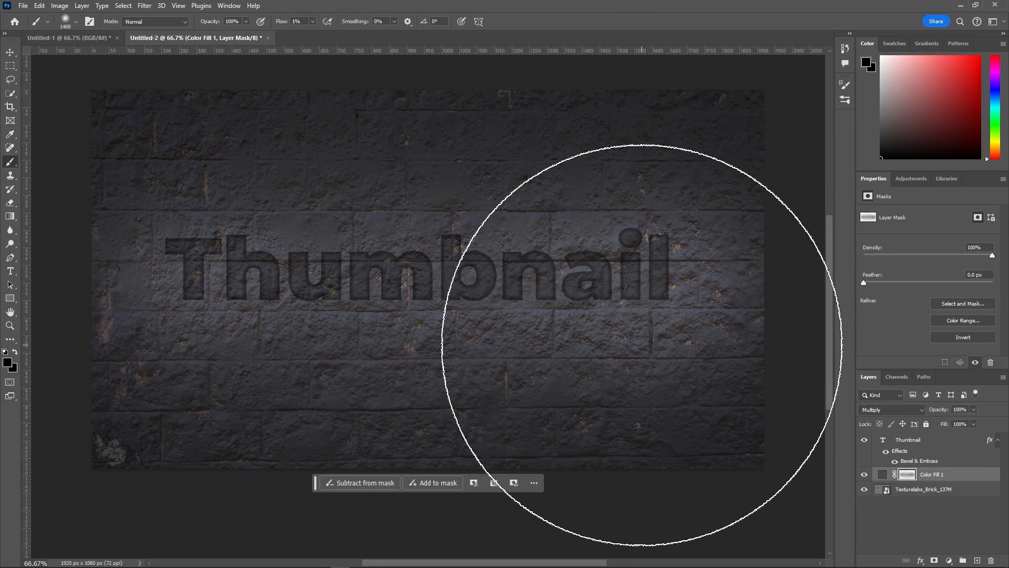
pyautogui.hotkey('ctrl', 'i')
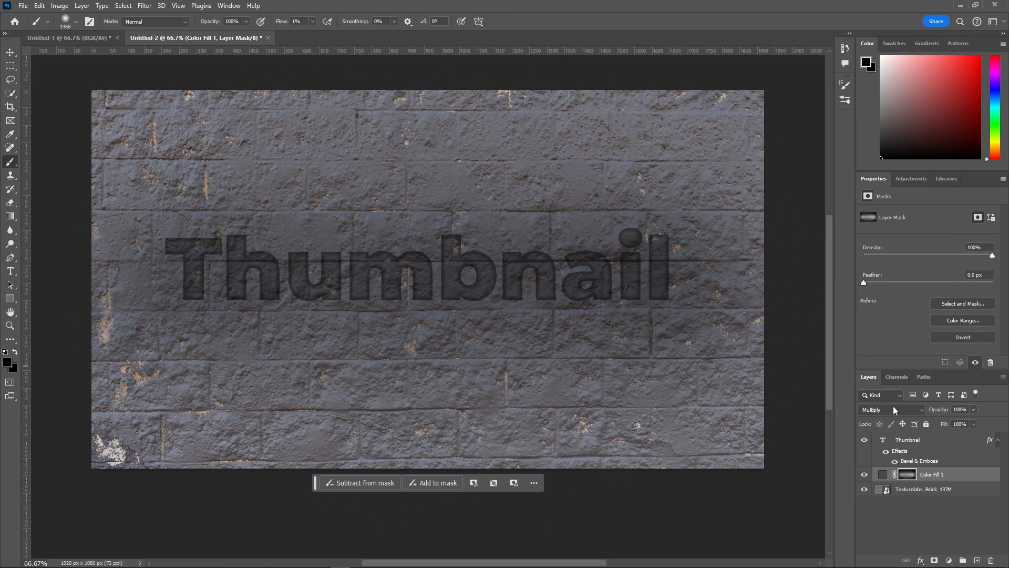
pyautogui.hotkey('ctrl', 'i')
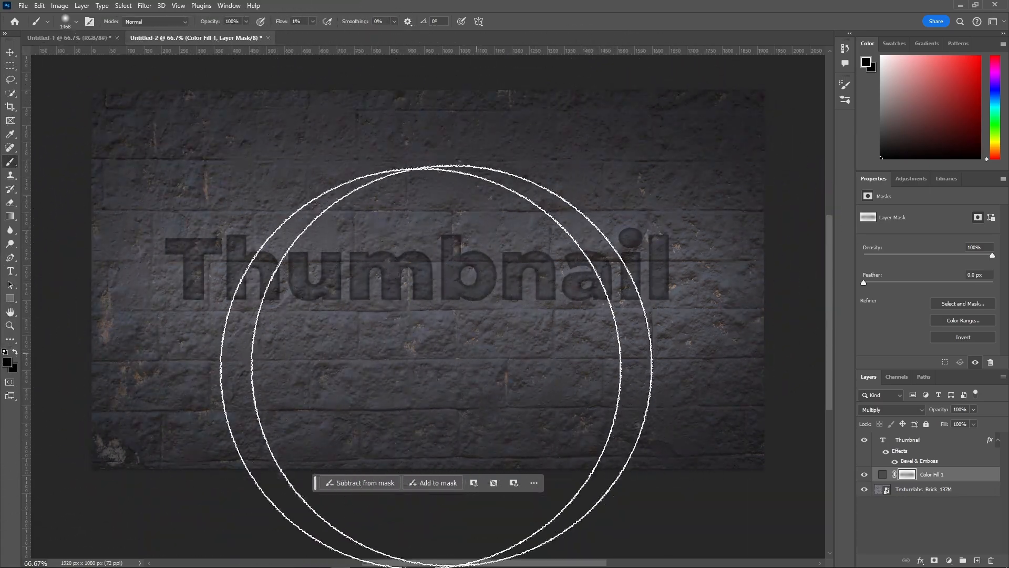
# Compare the wall with and without the shading, and group the Thumbnail text, color fill and brick texture layers
pyautogui.click(865, 474)
pyautogui.click(865, 474)
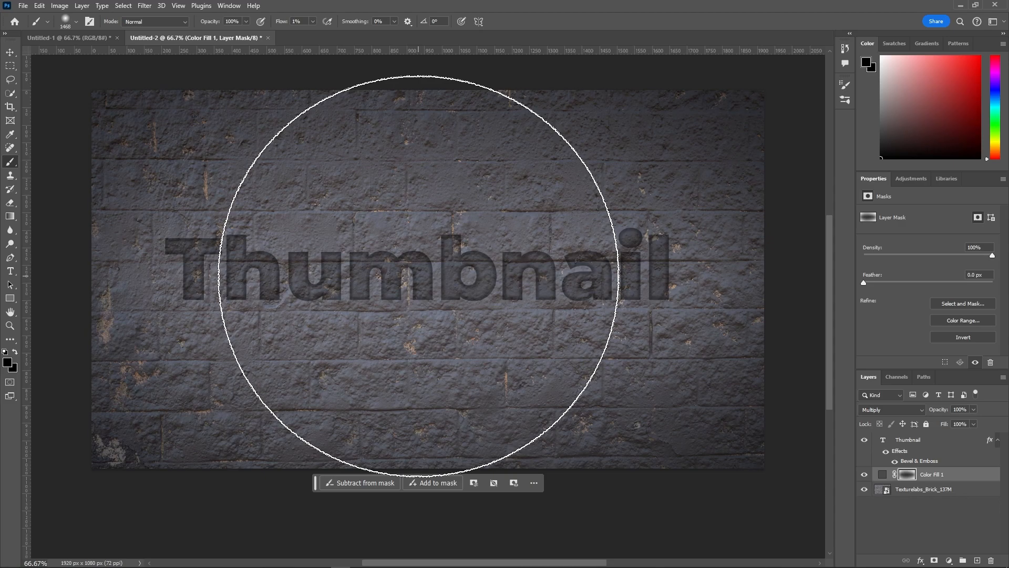
pyautogui.press('v')
pyautogui.click(918, 499)
pyautogui.click(927, 474)
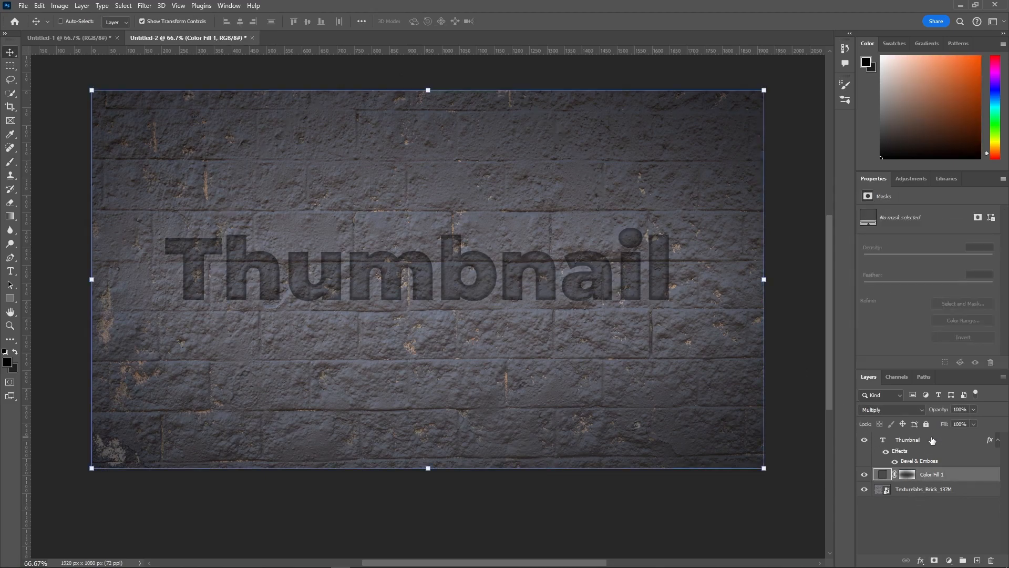
pyautogui.click(926, 494)
pyautogui.keyDown('shift'); pyautogui.click(933, 441); pyautogui.keyUp('shift')
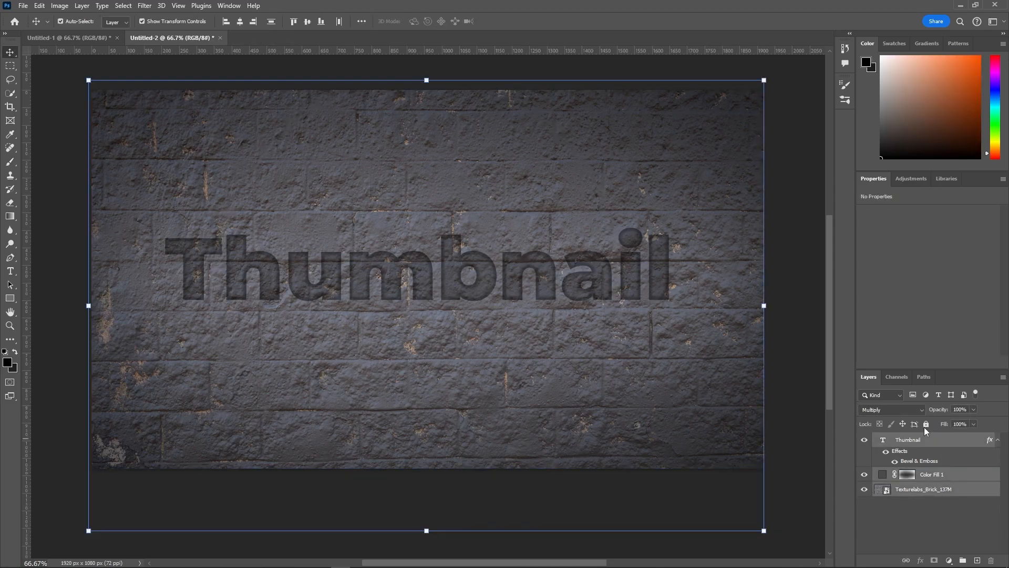
pyautogui.hotkey('ctrl', 'g')
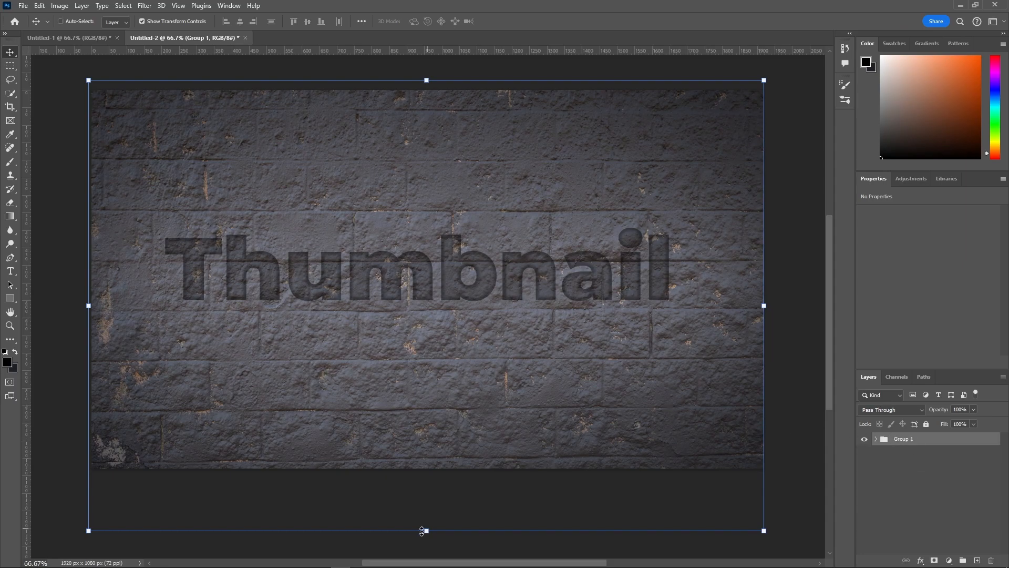
# Reposition the brick texture and Thumbnail text higher, leaving an empty strip along the bottom of the canvas
pyautogui.moveTo(426, 530); pyautogui.dragTo(439, 451)
pyautogui.moveTo(490, 421); pyautogui.dragTo(493, 269)
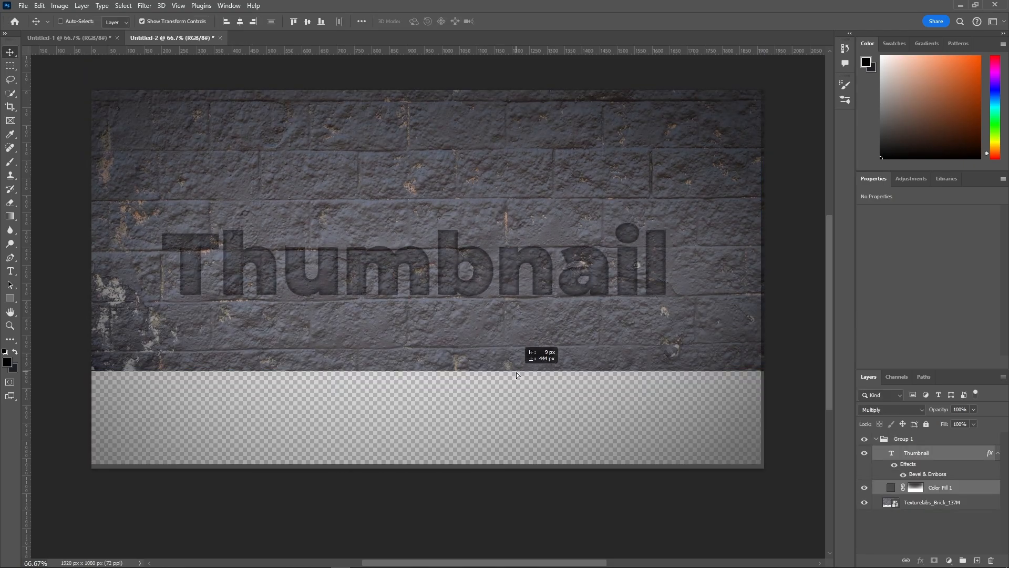
pyautogui.moveTo(516, 372); pyautogui.dragTo(588, 289)
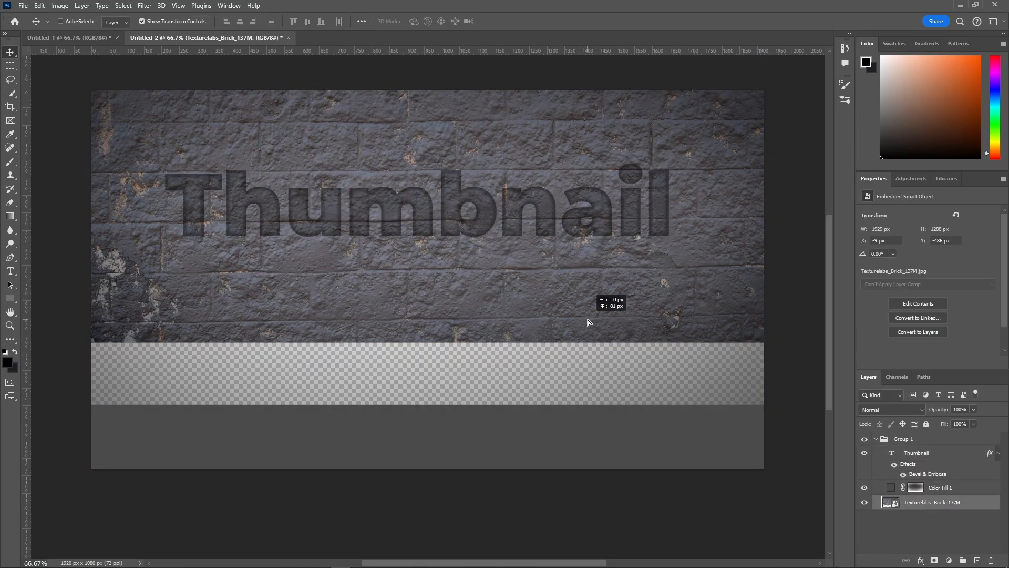
pyautogui.moveTo(588, 319); pyautogui.dragTo(596, 299)
# Duplicate the brick texture, squash the copy to 23.23% height and place it beneath the wall as a floor
pyautogui.hotkey('ctrl', 'j')
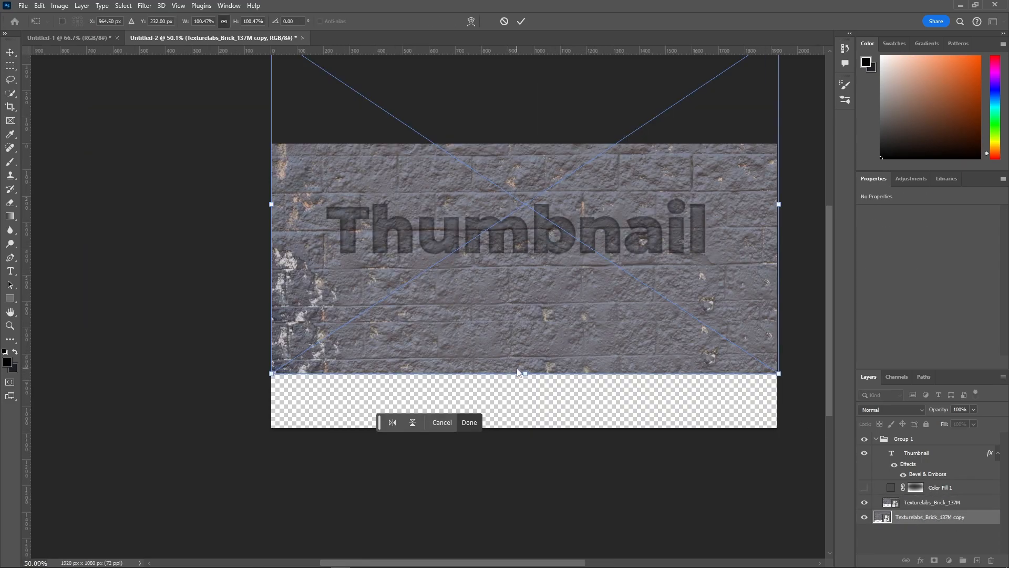
pyautogui.scroll(3, 527, 121)
pyautogui.moveTo(525, 121); pyautogui.dragTo(515, 372)
pyautogui.moveTo(518, 462); pyautogui.dragTo(515, 446)
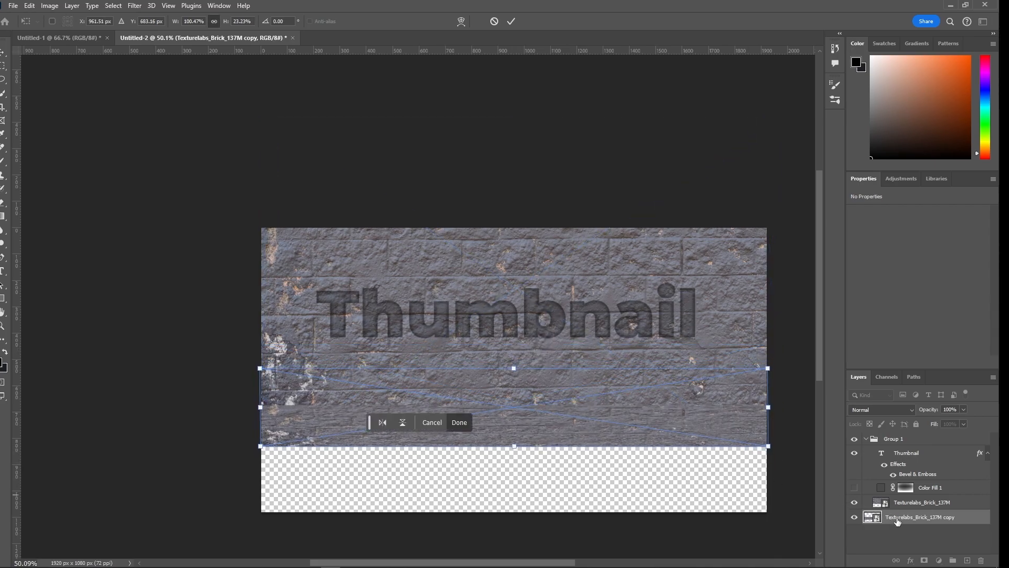
pyautogui.press('Return')
# Add a Brightness/Contrast adjustment above the floor copy, lowering its brightness and raising its contrast
pyautogui.click(939, 560)
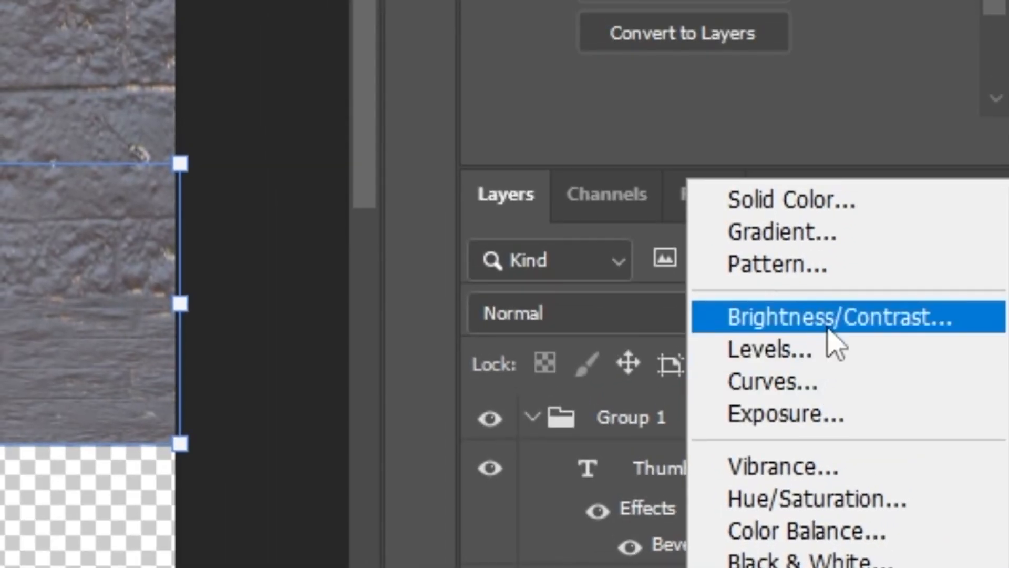
pyautogui.click(824, 317)
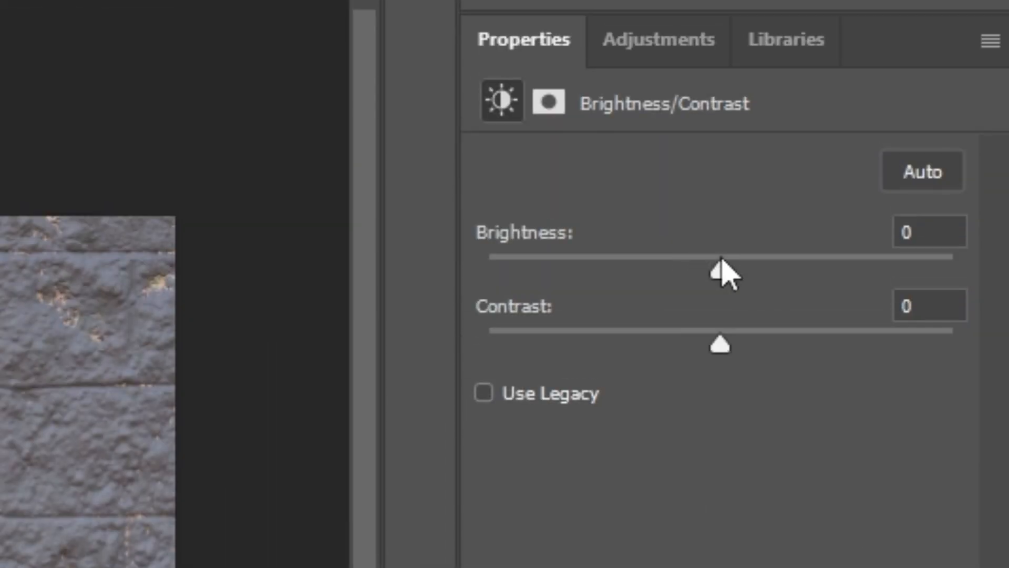
pyautogui.moveTo(721, 259); pyautogui.dragTo(668, 272)
pyautogui.moveTo(734, 342); pyautogui.dragTo(809, 333)
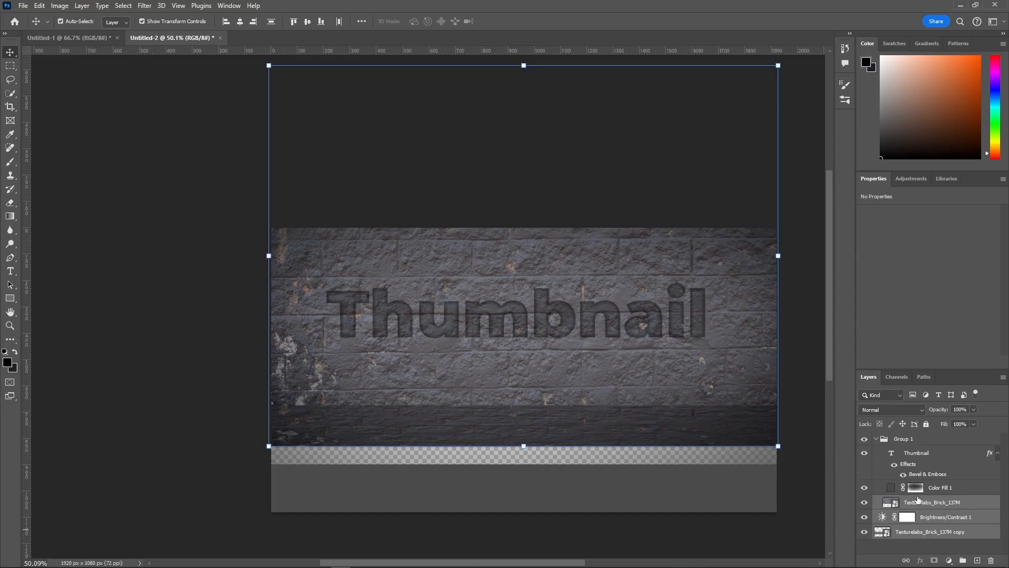
# Group both brick layers with the Brightness/Contrast adjustment and clip the color fill layer to that group
pyautogui.hotkey('ctrl', 'g')
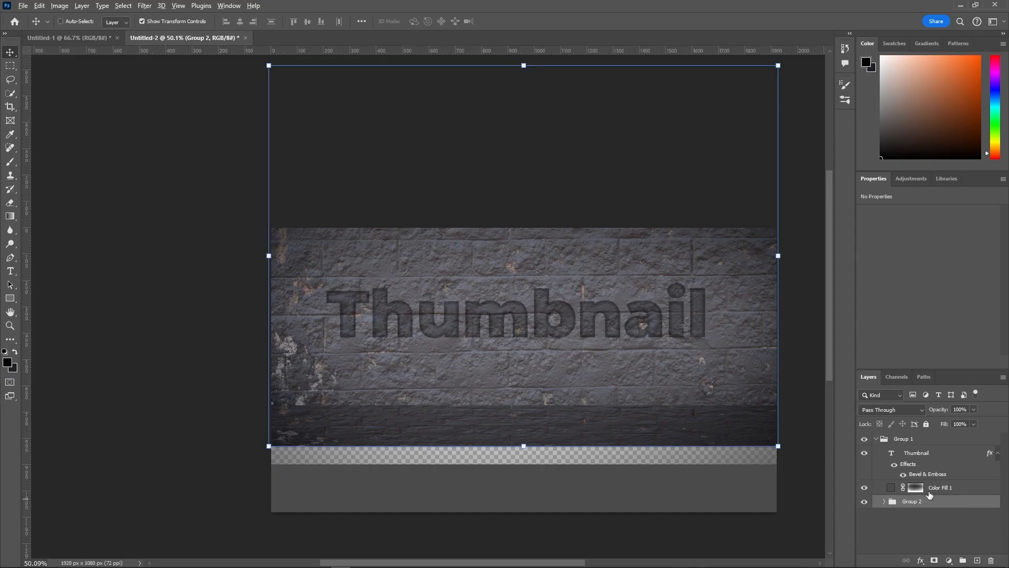
pyautogui.keyDown('alt'); pyautogui.click(929, 494); pyautogui.keyUp('alt')
pyautogui.click(899, 529)
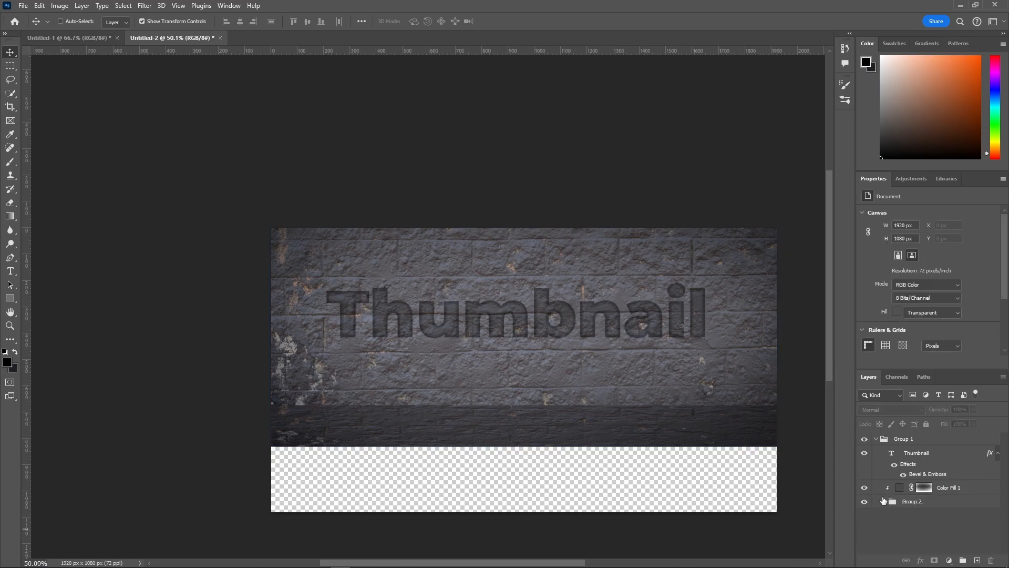
# Paint a straight shadow line along the wall-floor seam on the fill mask using a 19 px white brush at 12% flow
pyautogui.click(924, 486)
pyautogui.scroll(5, 510, 447)
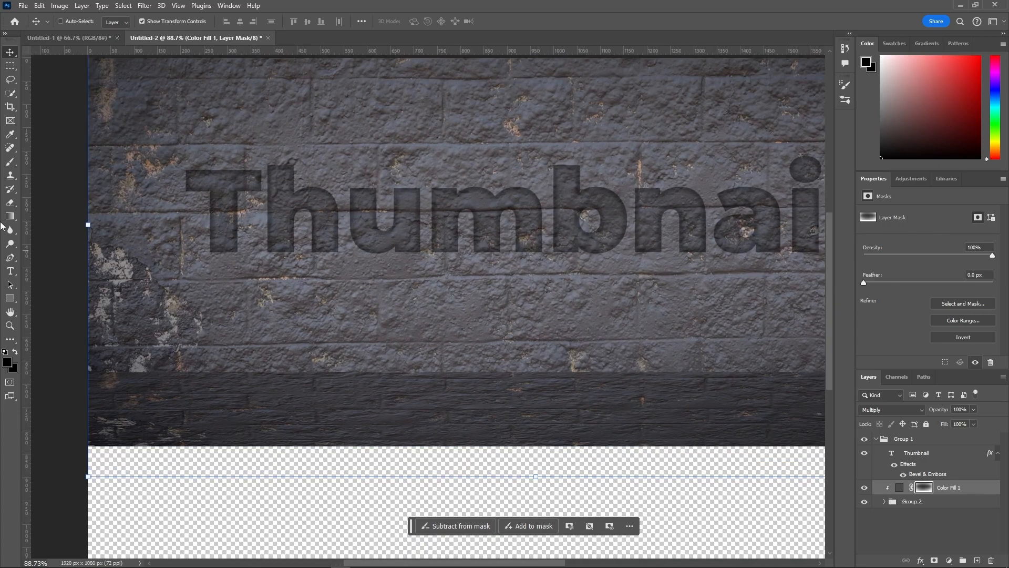
pyautogui.click(8, 161)
pyautogui.moveTo(521, 287)
pyautogui.mouseDown()
pyautogui.moveTo(214, 293)
pyautogui.moveTo(393, 229)
pyautogui.moveTo(308, 229)
pyautogui.moveTo(329, 267)
pyautogui.moveTo(329, 356)
pyautogui.moveTo(255, 360)
pyautogui.mouseUp()
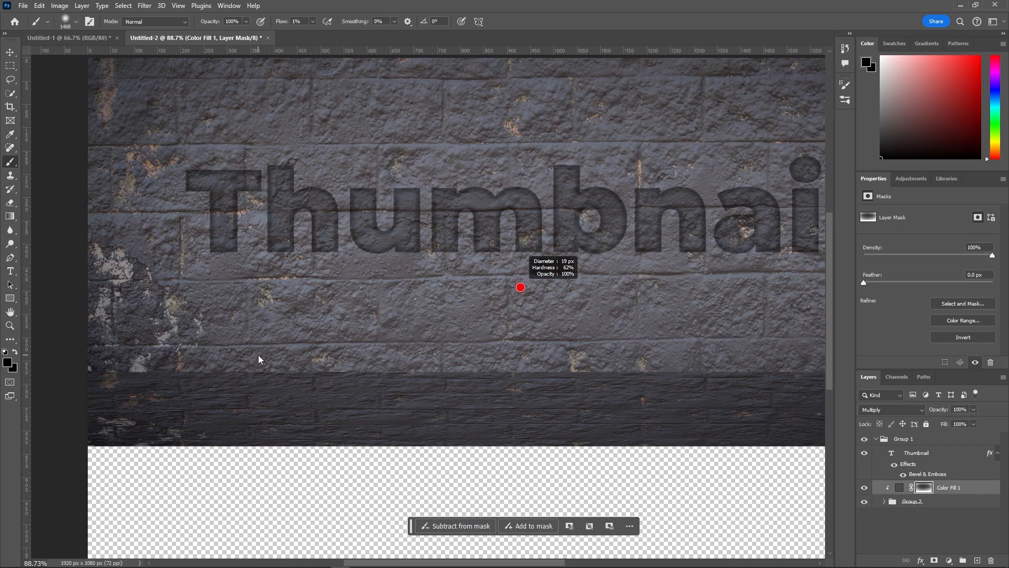
pyautogui.moveTo(924, 88); pyautogui.dragTo(876, 55)
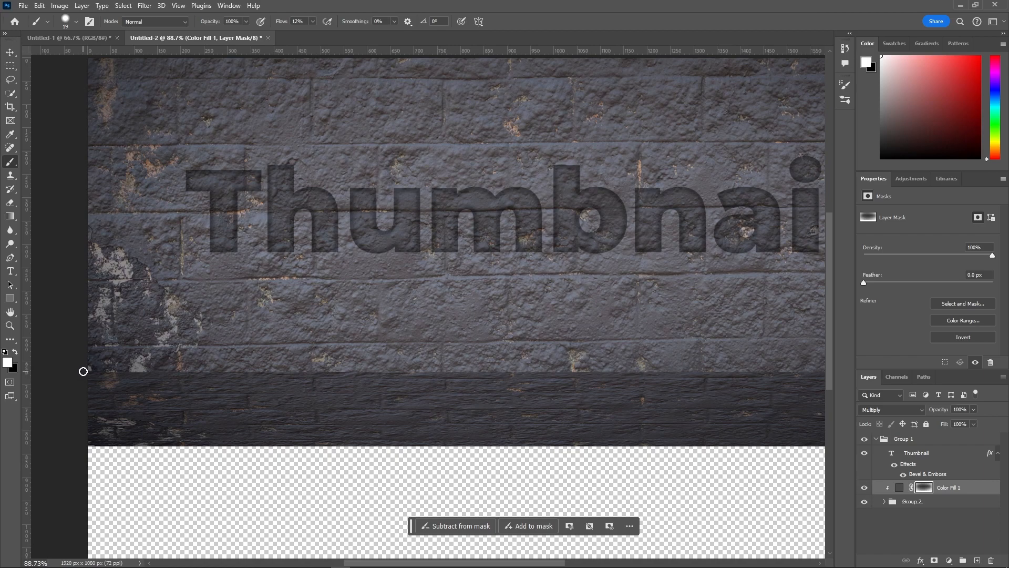
pyautogui.hscroll(10, 99, 370)
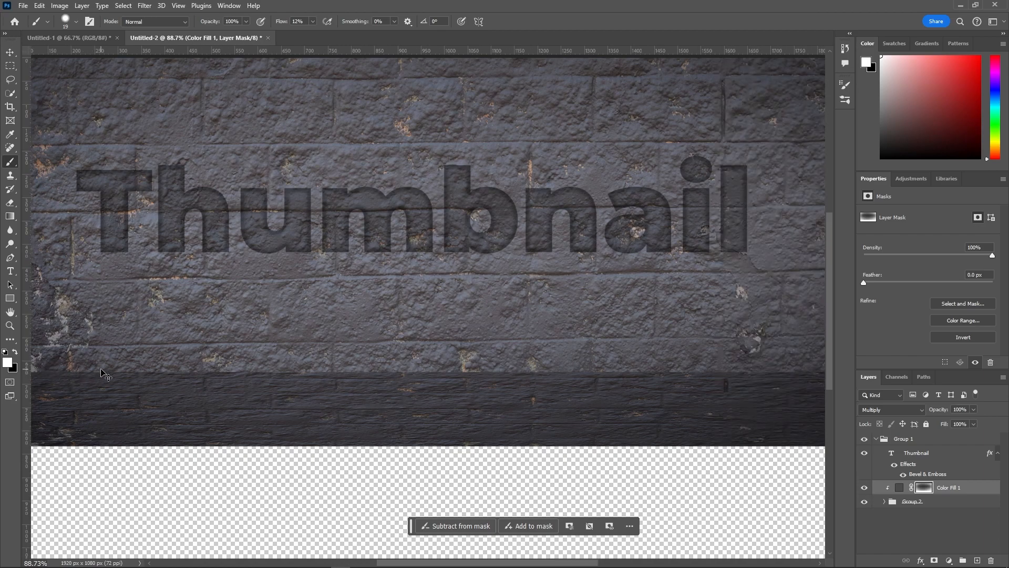
pyautogui.hscroll(2, 272, 397)
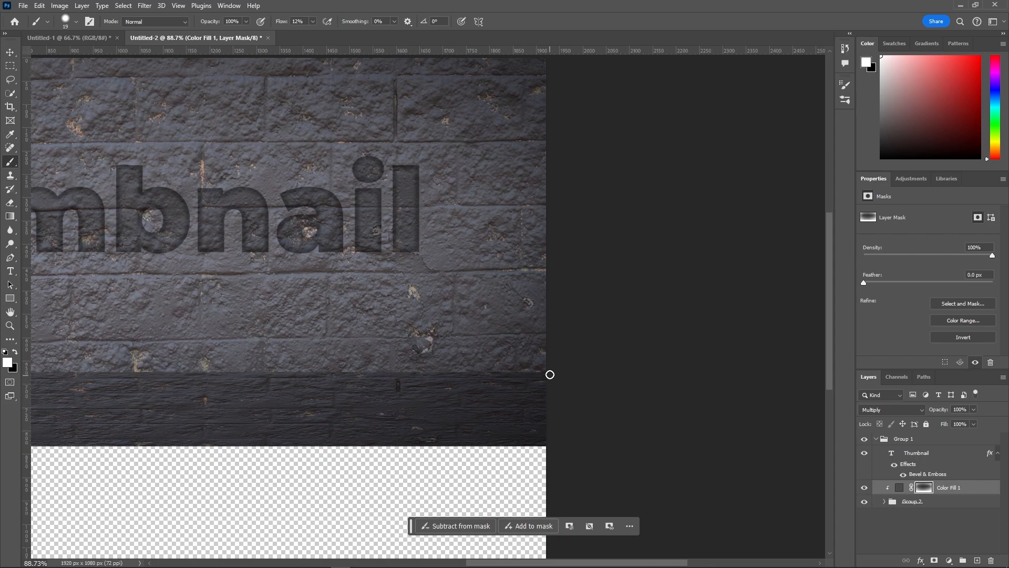
pyautogui.keyDown('shift'); pyautogui.click(549, 373); pyautogui.keyUp('shift')
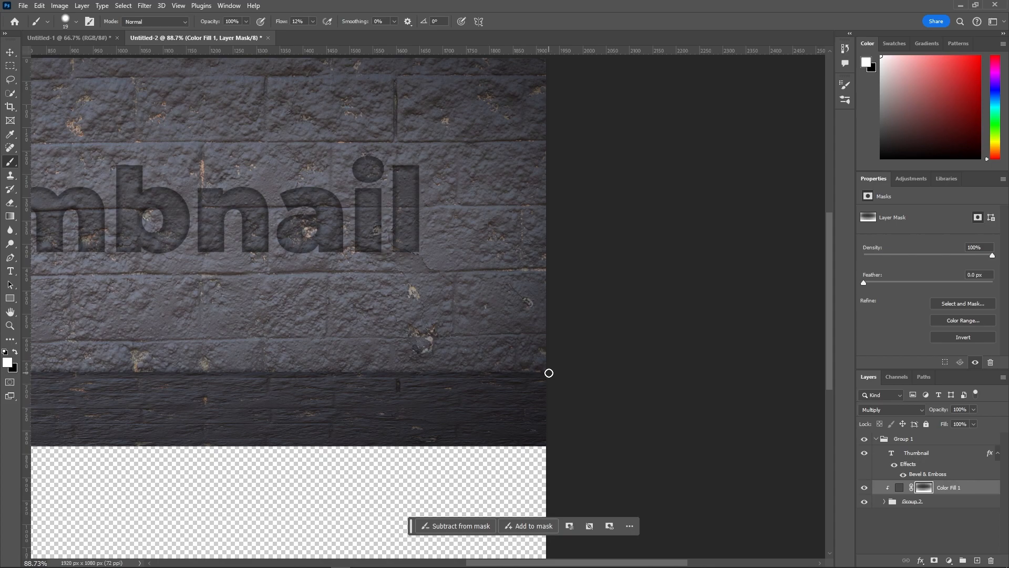
# Darken the floor and the base of the wall on the fill mask with a larger soft white brush
pyautogui.scroll(-4, 516, 396)
pyautogui.scroll(2, 577, 396)
pyautogui.moveTo(592, 391)
pyautogui.mouseDown()
pyautogui.moveTo(610, 386)
pyautogui.moveTo(610, 321)
pyautogui.moveTo(613, 462)
pyautogui.moveTo(608, 293)
pyautogui.mouseUp()
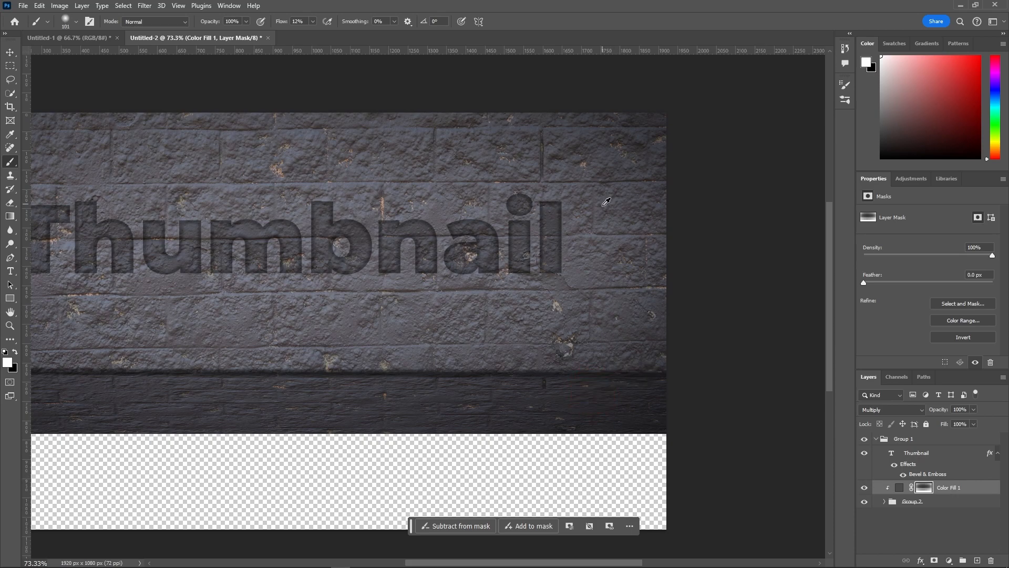
pyautogui.scroll(-1, 238, 329)
pyautogui.hscroll(2, 410, 342)
# Lighten the floor shading slightly on the fill mask with a 527 px black brush at 7% flow
pyautogui.press('x')
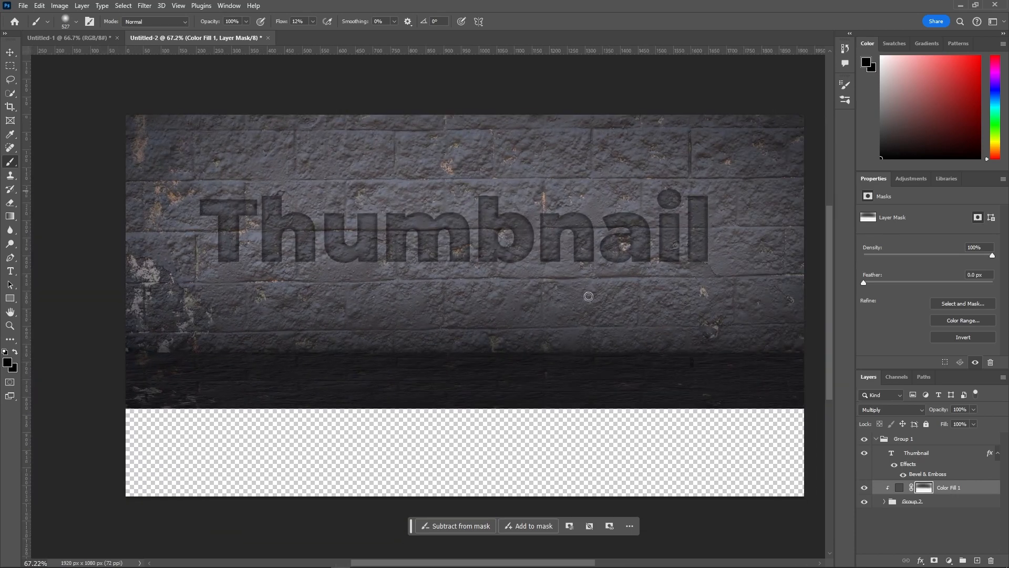
pyautogui.hscroll(2, 573, 309)
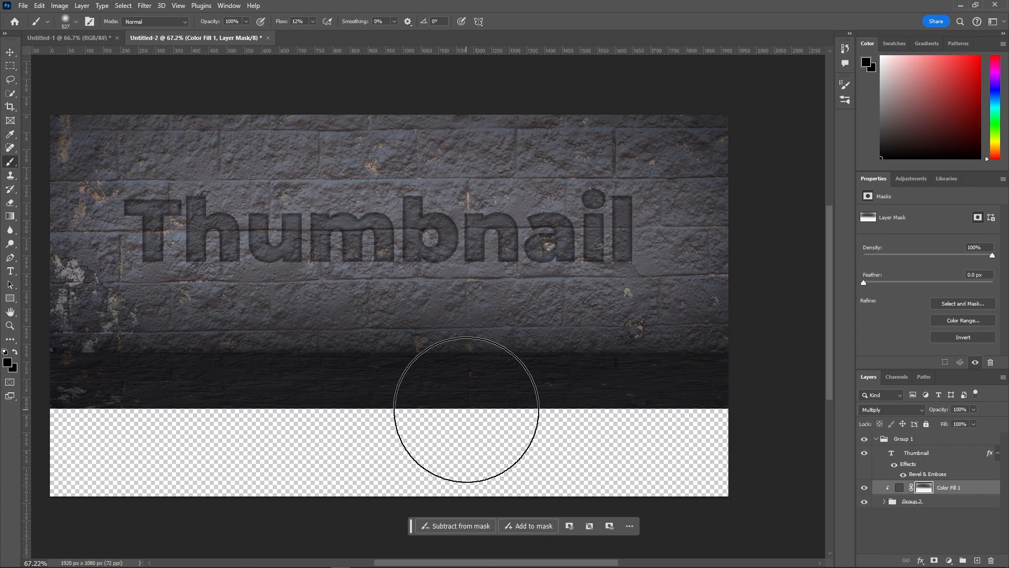
pyautogui.scroll(-2, 464, 410)
pyautogui.moveTo(280, 22); pyautogui.dragTo(277, 22)
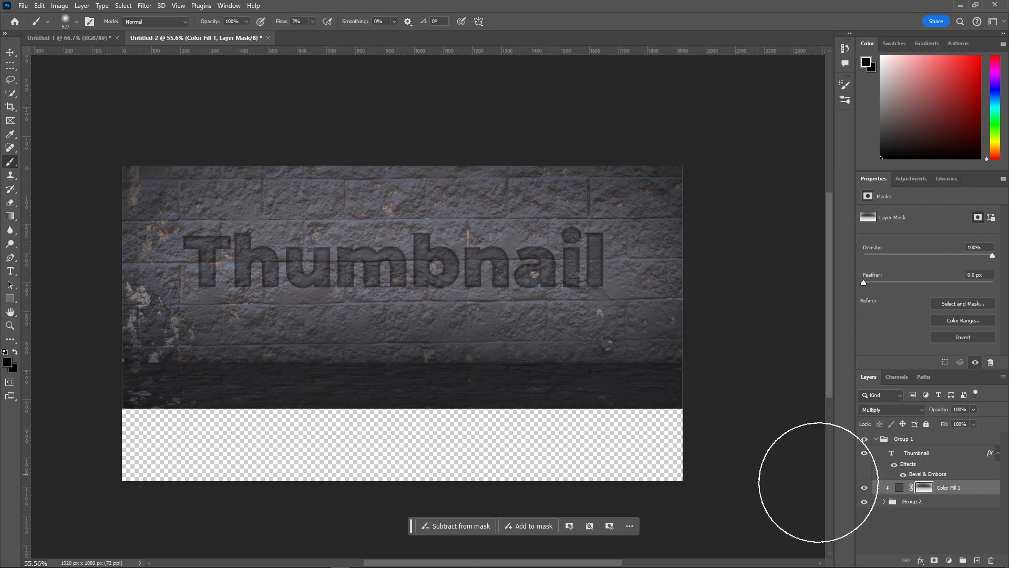
# Replace the engraved Thumbnail text with "Anything"
pyautogui.press('v')
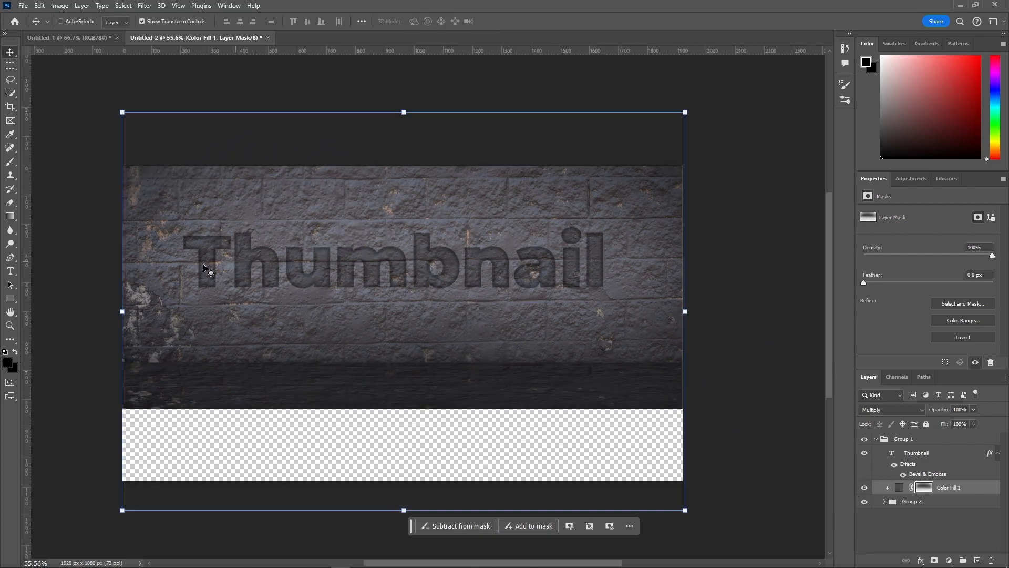
pyautogui.hscroll(-1, 175, 281)
pyautogui.hscroll(-1, 175, 281)
pyautogui.click(603, 415)
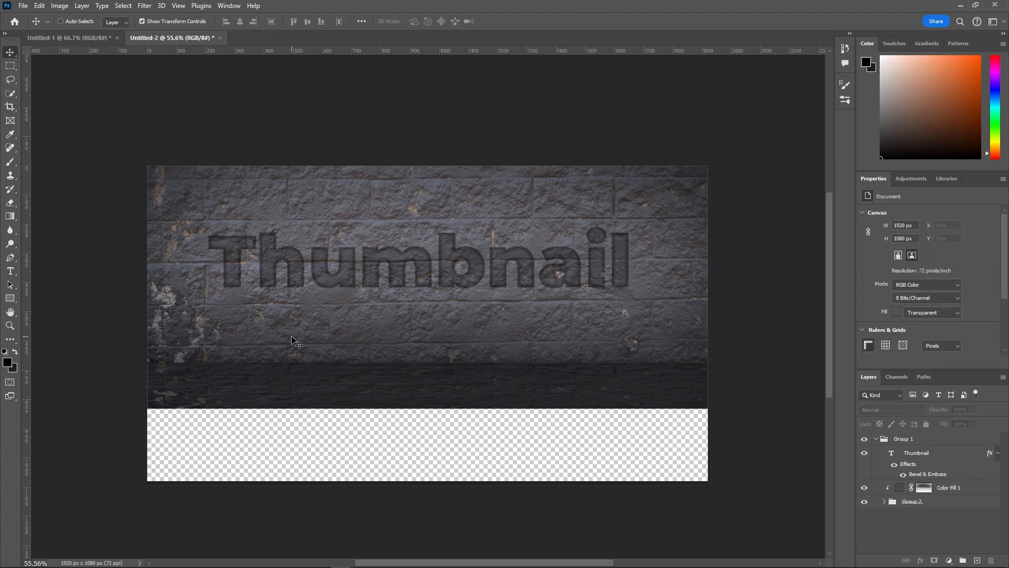
pyautogui.click(944, 455)
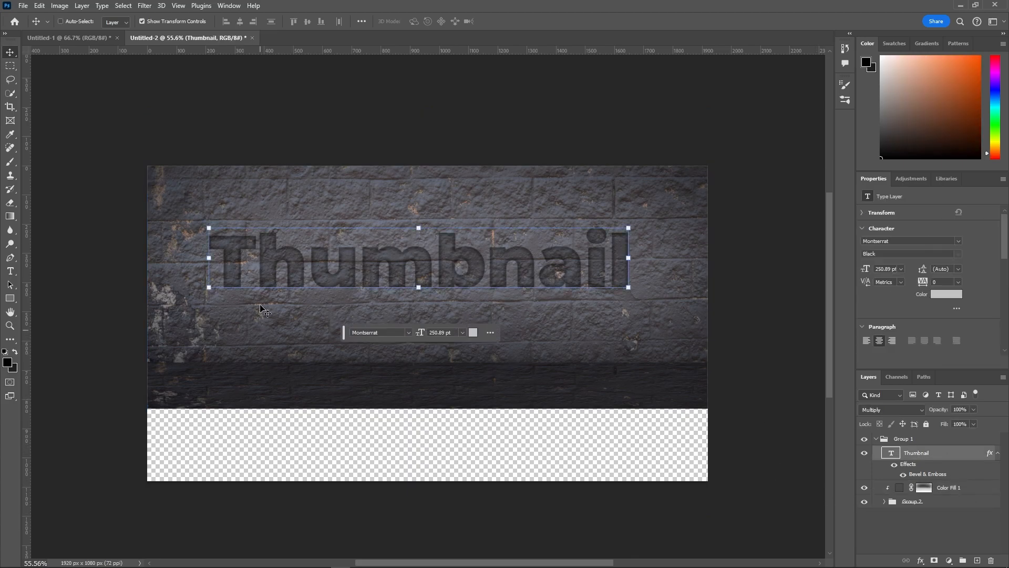
pyautogui.doubleClick(388, 272)
pyautogui.write('Anything')
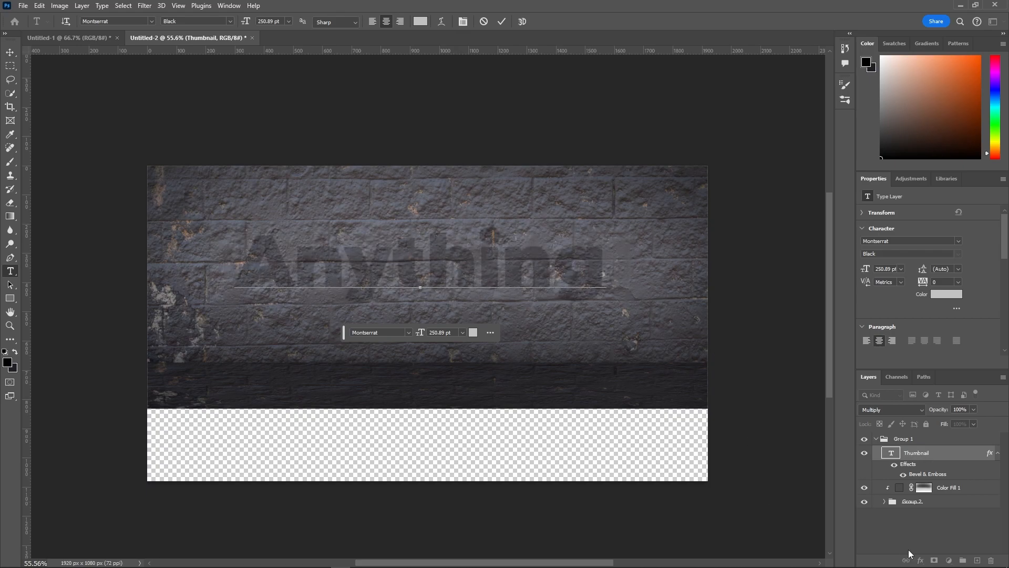
pyautogui.click(942, 516)
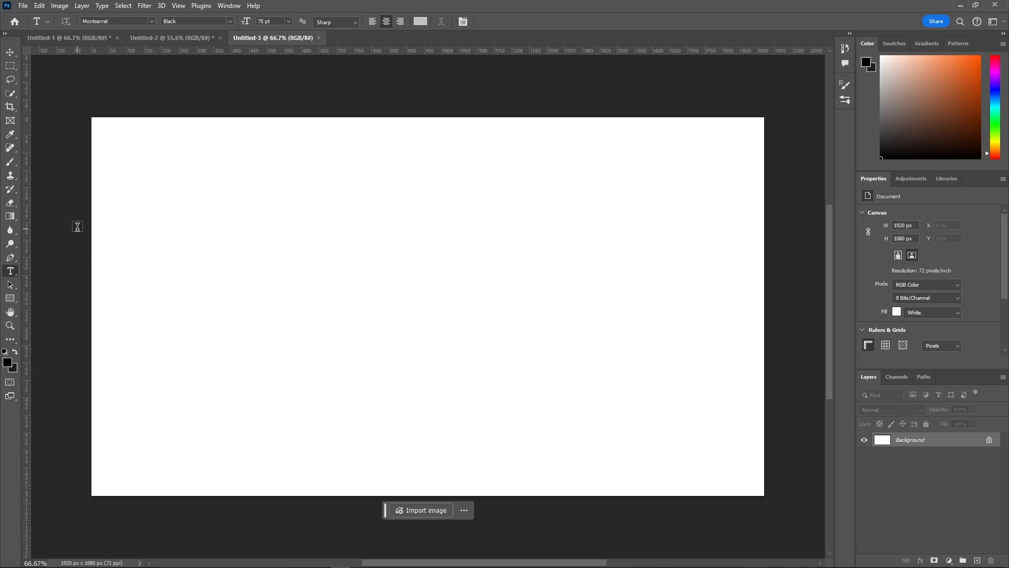
# Add text in the Ballpark Weiner font to the blank white canvas, enlarge it to 232.84 pt and color it white (ffffff)
pyautogui.click(226, 257)
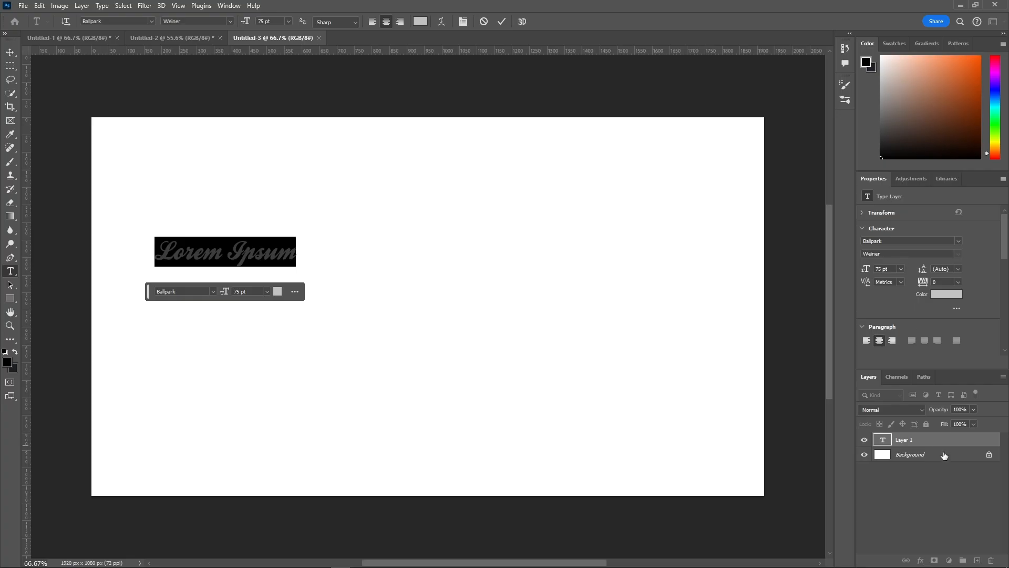
pyautogui.hotkey('ctrl', 'Return')
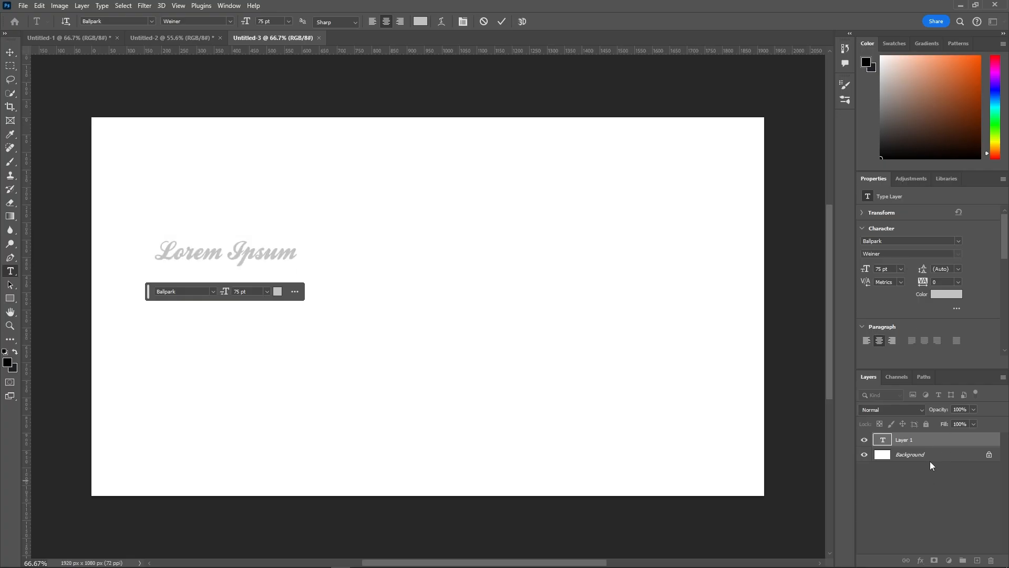
pyautogui.hotkey('ctrl', 't')
pyautogui.moveTo(211, 268); pyautogui.dragTo(337, 349)
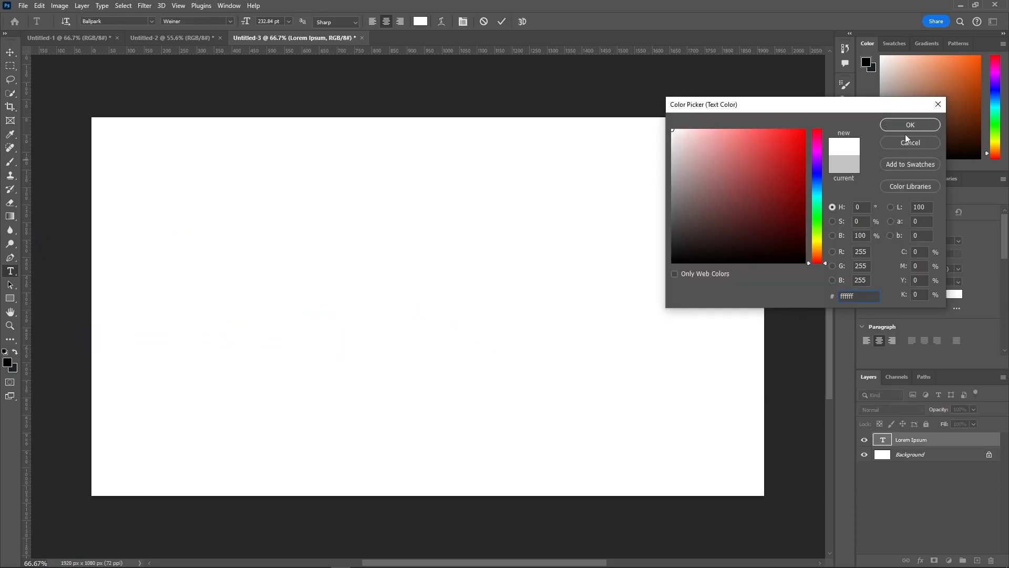
pyautogui.click(909, 125)
# Give the text a 12 px outside stroke in light green
pyautogui.doubleClick(949, 440)
pyautogui.click(144, 212)
pyautogui.click(483, 281)
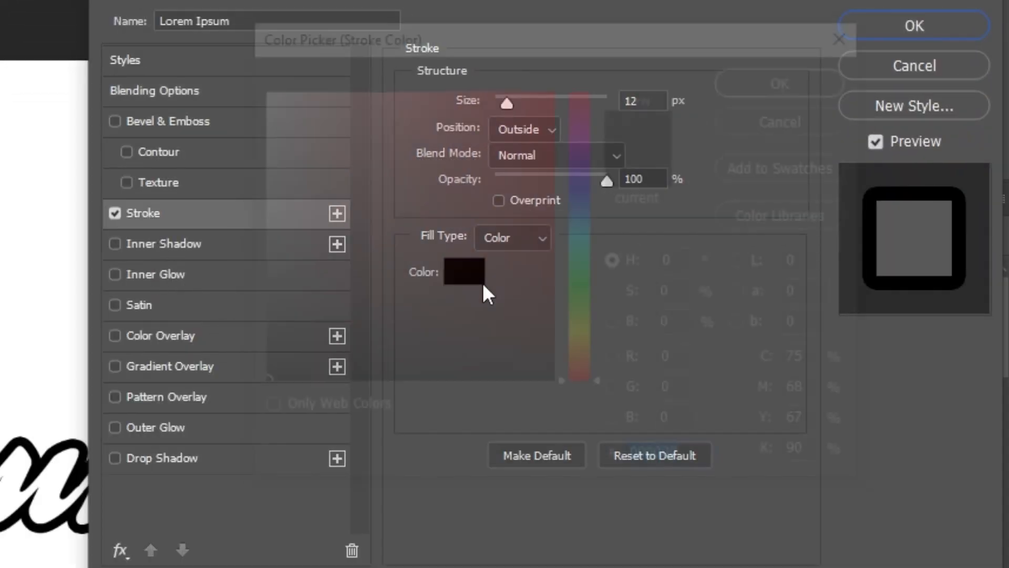
pyautogui.click(595, 288)
pyautogui.write('68a75b')
pyautogui.moveTo(371, 150)
pyautogui.mouseDown()
pyautogui.moveTo(371, 160)
pyautogui.moveTo(376, 151)
pyautogui.mouseUp()
pyautogui.press('Return')
pyautogui.click(883, 29)
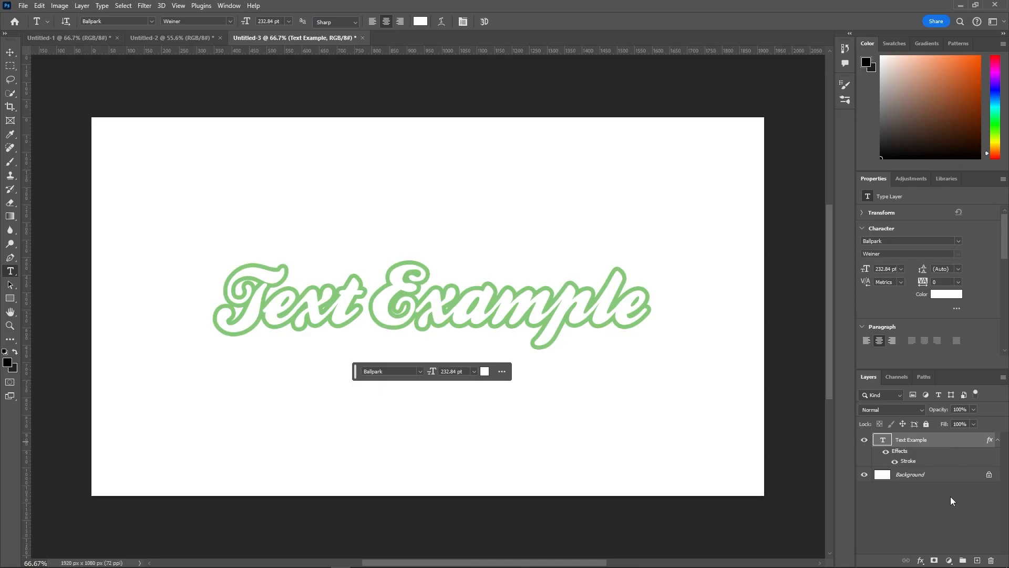
# Group the text layer and give the group a black drop shadow with 100% opacity, 22 px distance, 100% spread and 0 px size
pyautogui.hotkey('ctrl', 'g')
pyautogui.doubleClick(938, 435)
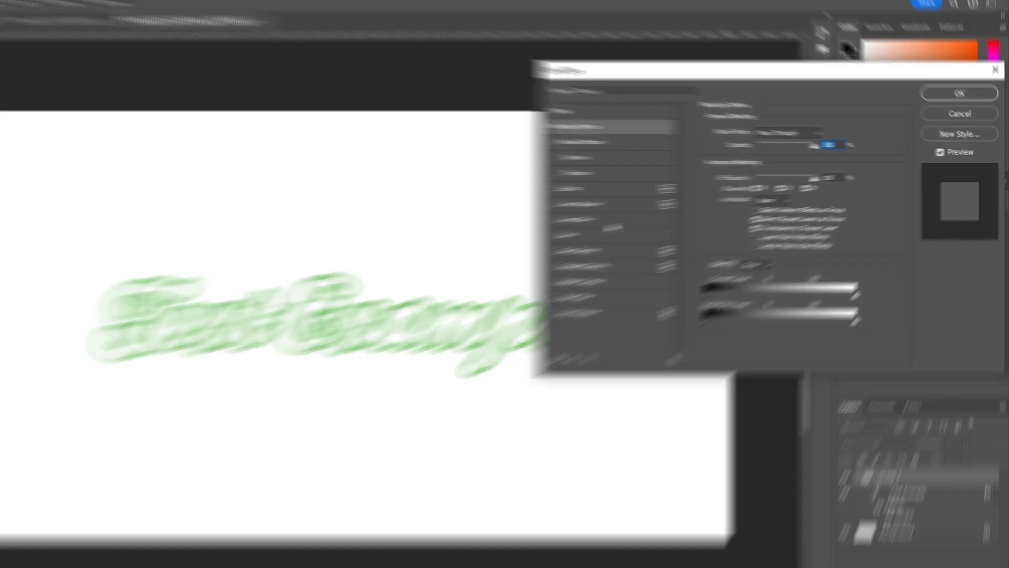
pyautogui.click(577, 313)
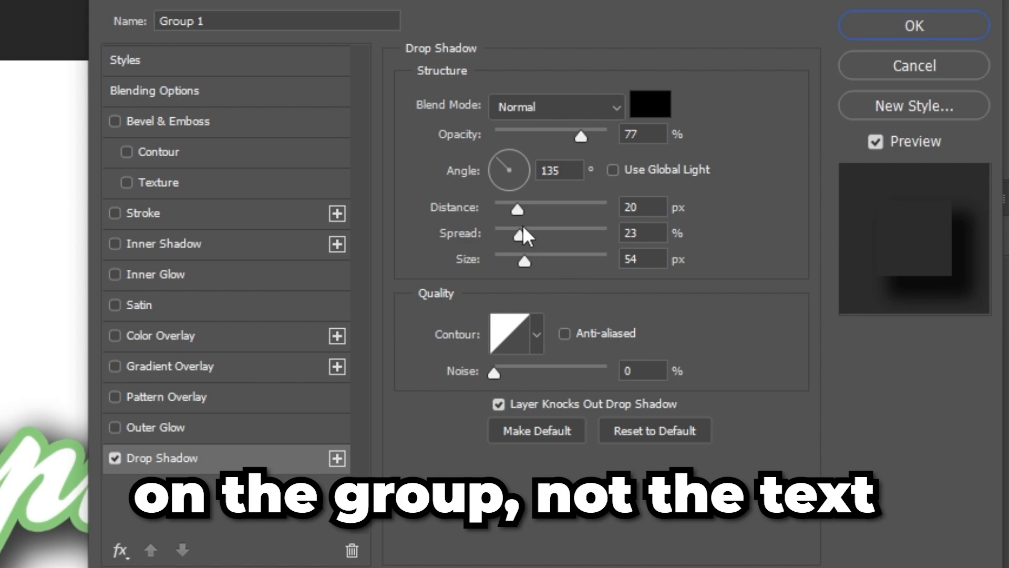
pyautogui.moveTo(523, 227); pyautogui.dragTo(975, 248)
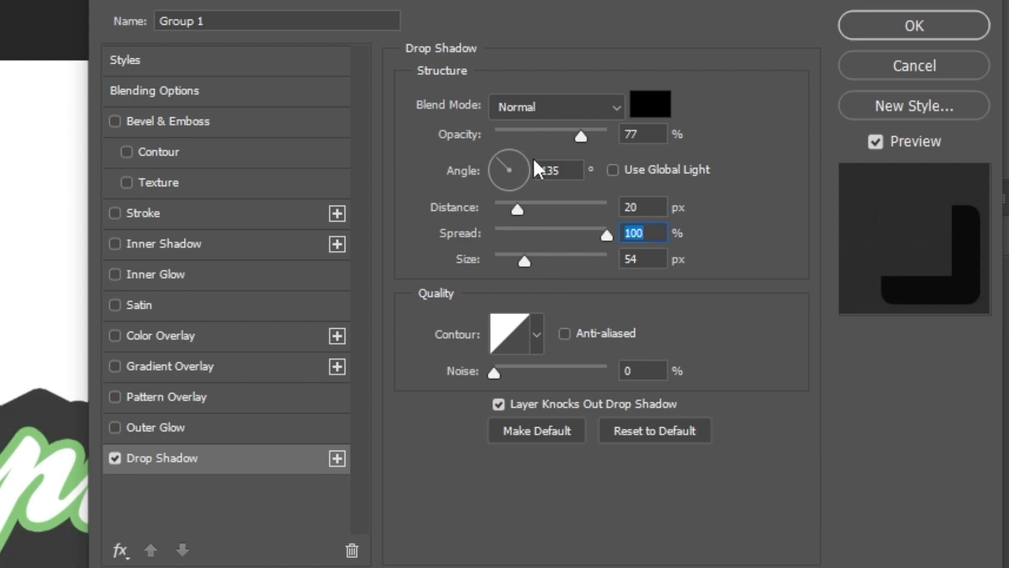
pyautogui.moveTo(517, 210); pyautogui.dragTo(580, 201)
pyautogui.moveTo(527, 261); pyautogui.dragTo(449, 266)
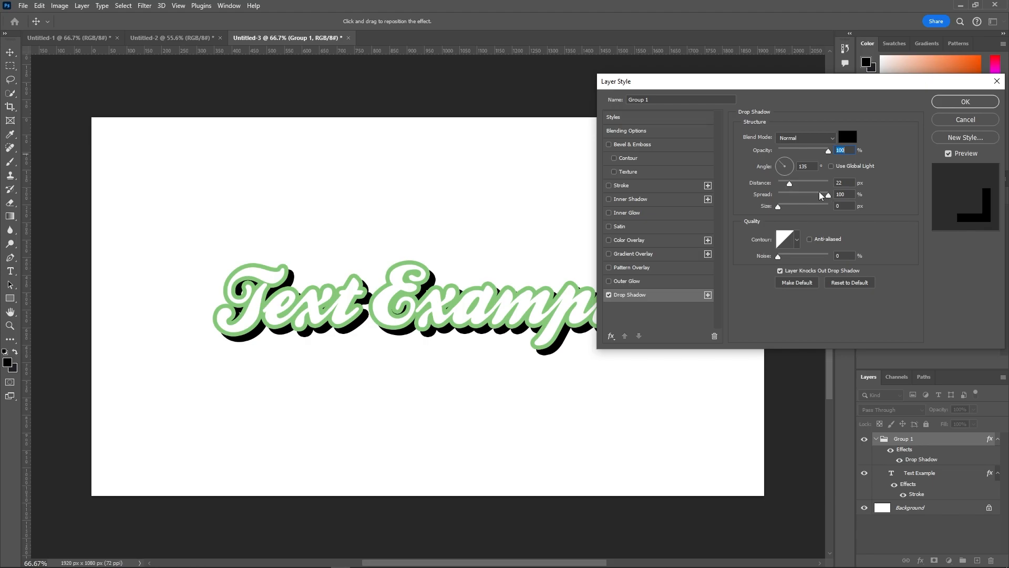
pyautogui.press('Return')
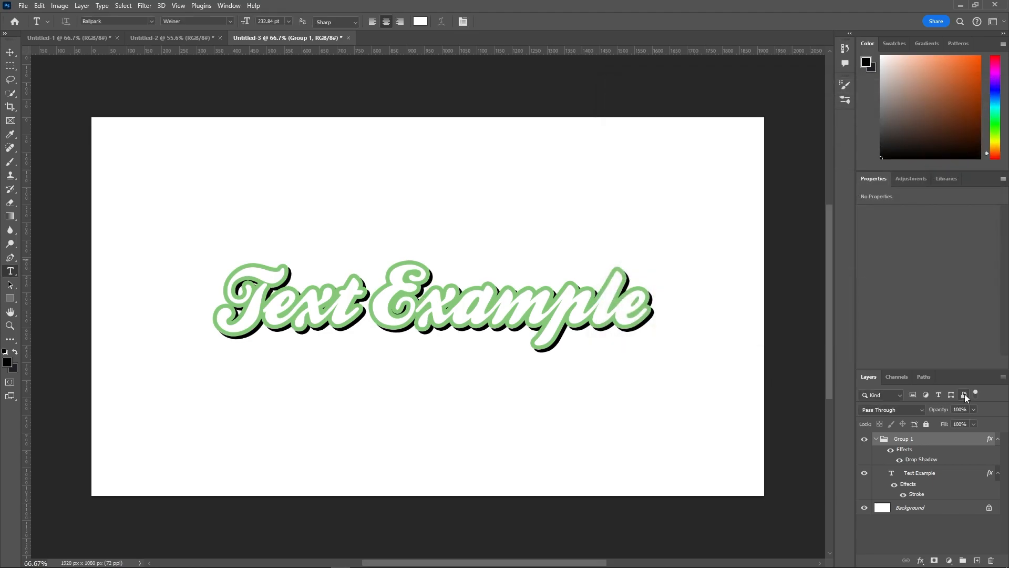
# Nest the group inside two further groups, giving the middle one a white stroke and the outermost one a blue outside stroke
pyautogui.hotkey('ctrl', 'g')
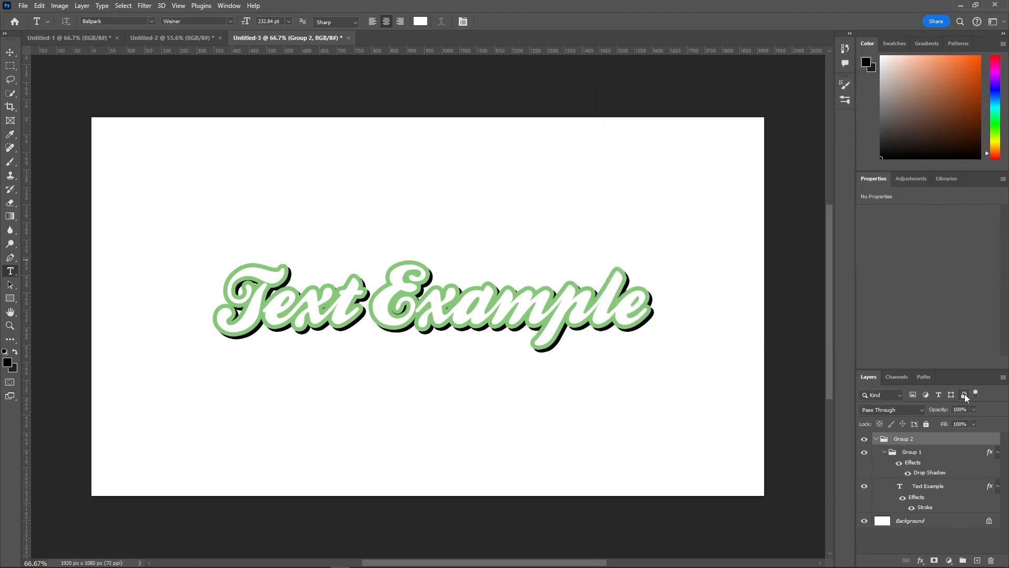
pyautogui.doubleClick(938, 437)
pyautogui.click(634, 188)
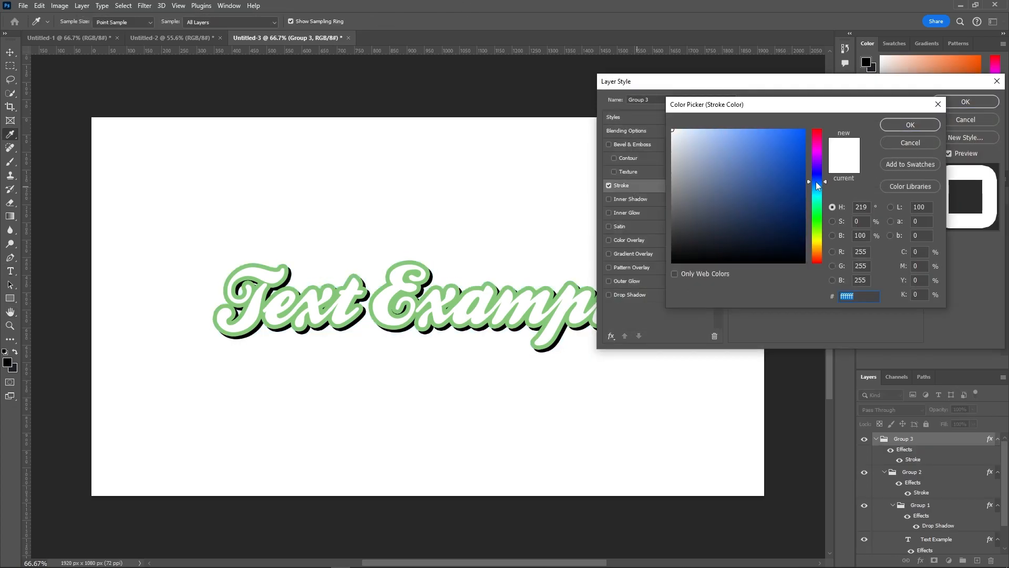
pyautogui.press('Return')
pyautogui.press('Return')
# Set the outermost group's blue stroke to 10 px
pyautogui.doubleClick(938, 471)
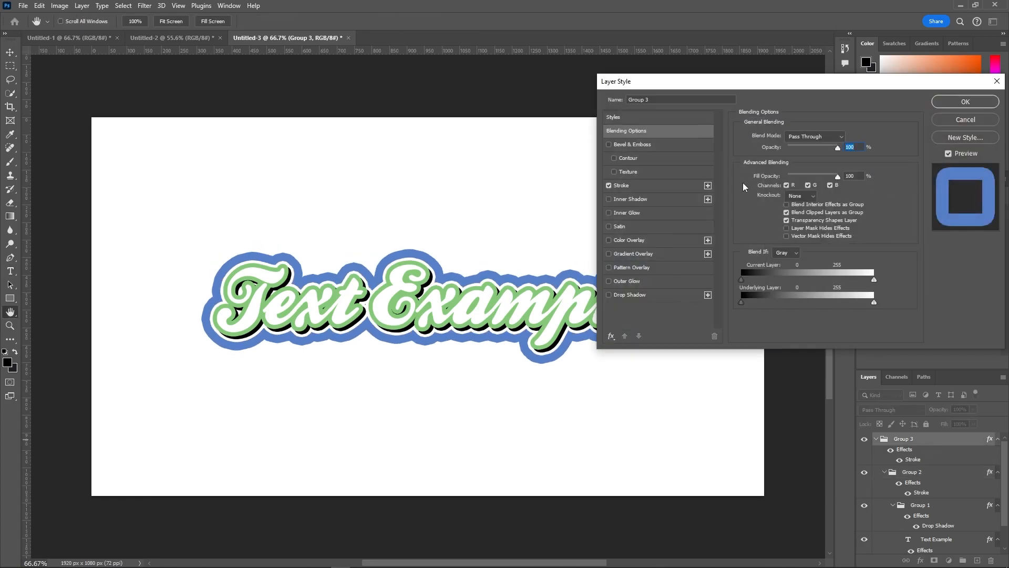
pyautogui.click(622, 185)
pyautogui.moveTo(793, 136); pyautogui.dragTo(782, 136)
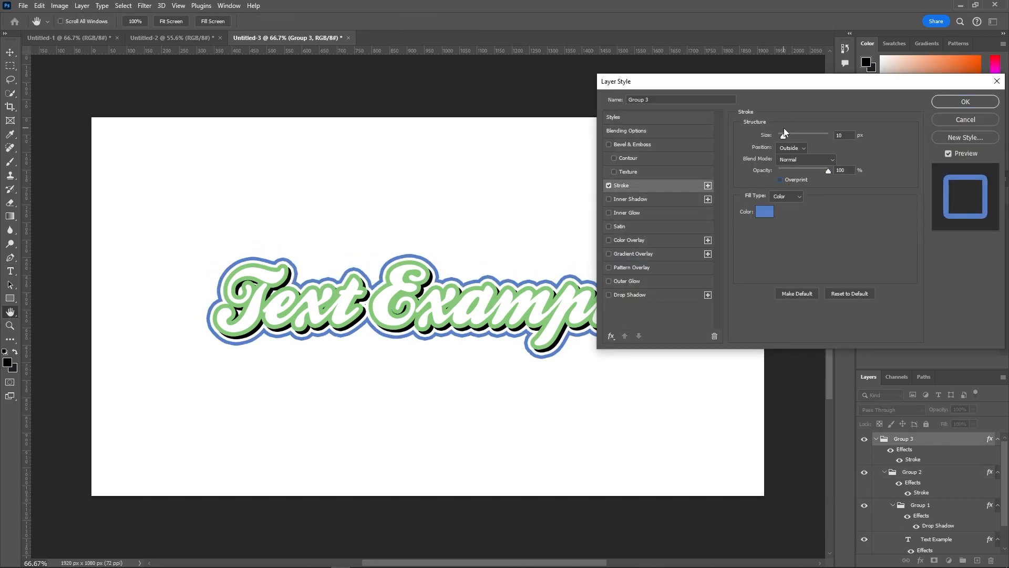
# Reduce the drop shadow distance on the innermost group
pyautogui.doubleClick(920, 505)
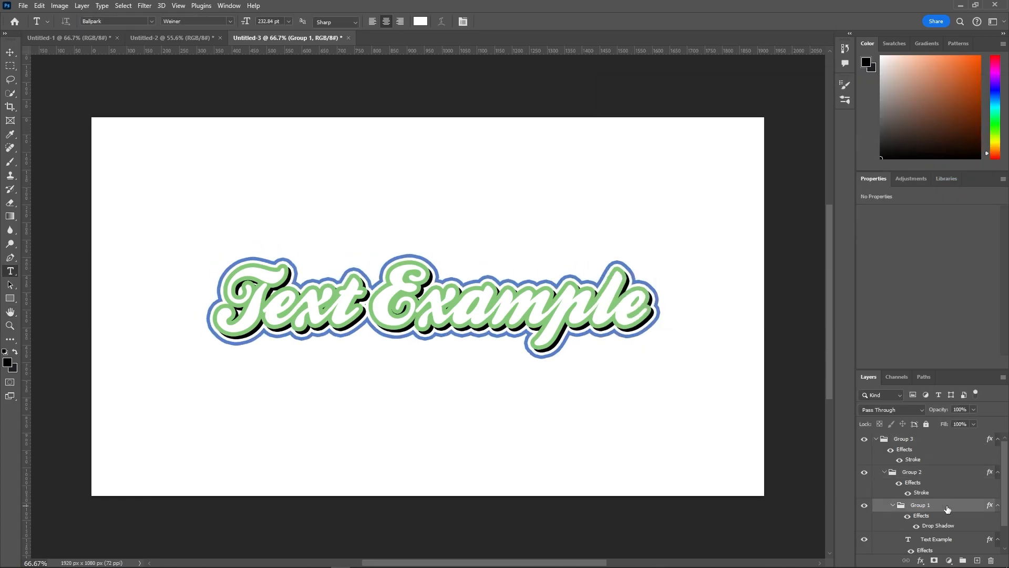
pyautogui.doubleClick(948, 509)
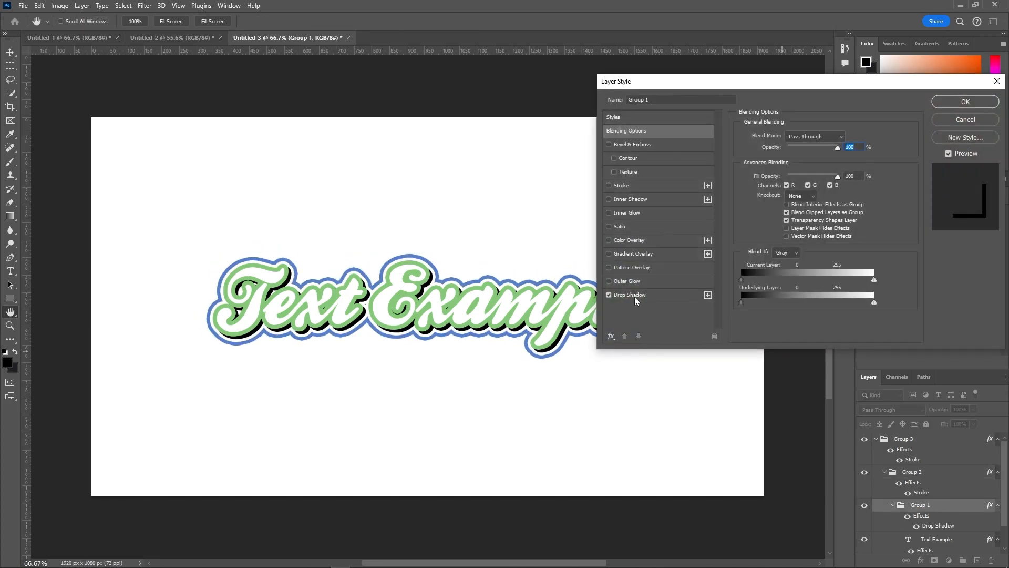
pyautogui.click(631, 294)
pyautogui.moveTo(790, 185)
pyautogui.mouseDown()
pyautogui.moveTo(809, 183)
pyautogui.moveTo(786, 183)
pyautogui.moveTo(783, 169)
pyautogui.mouseUp()
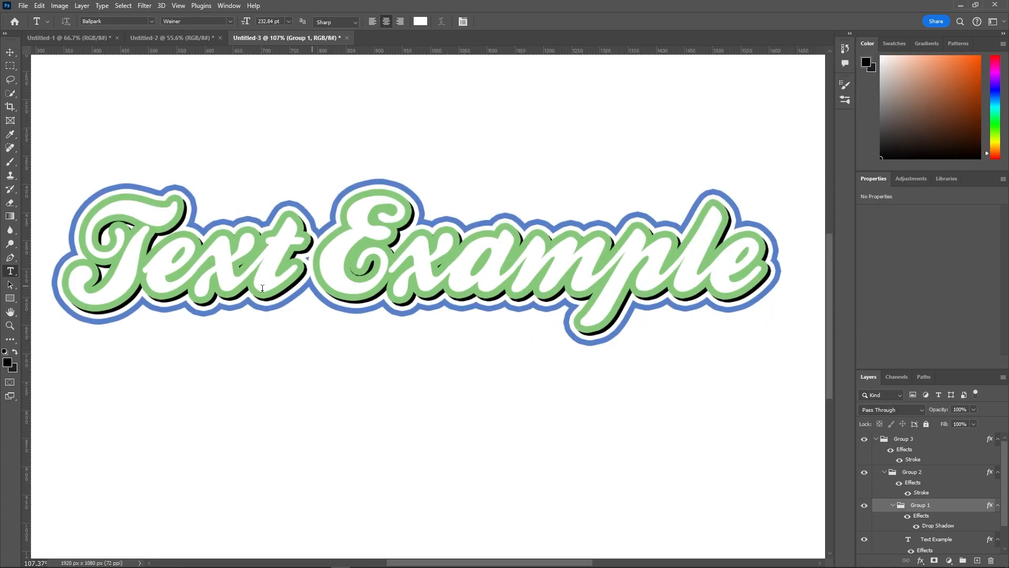
# Collapse the outermost group and add a blank layer above it
pyautogui.scroll(2, 263, 288)
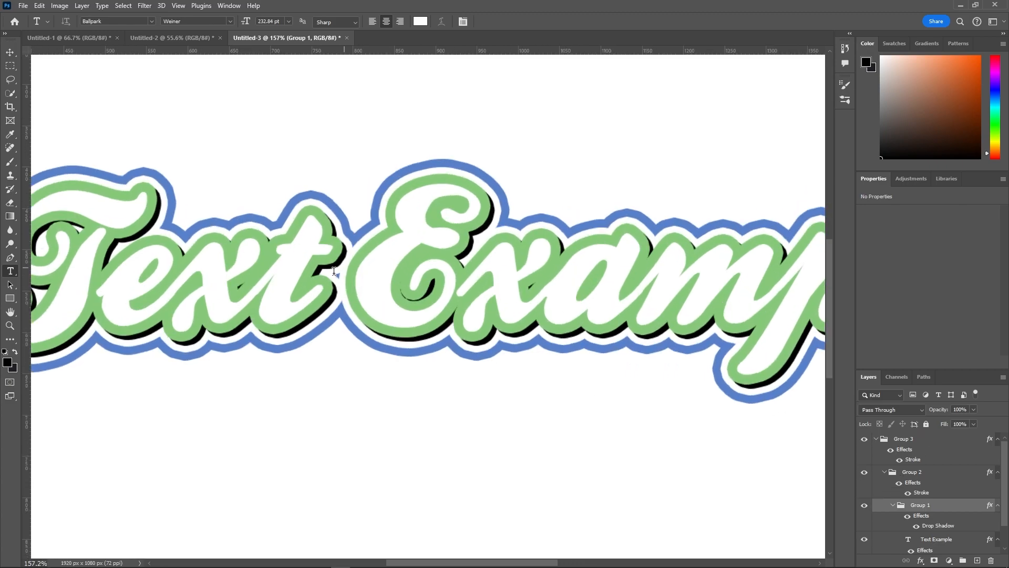
pyautogui.click(876, 439)
pyautogui.click(908, 438)
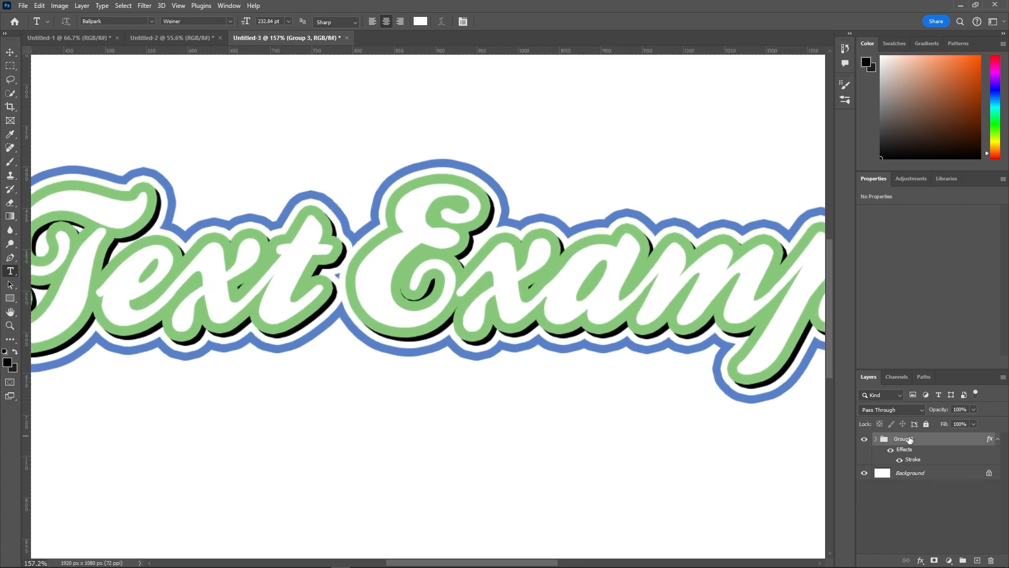
pyautogui.click(977, 560)
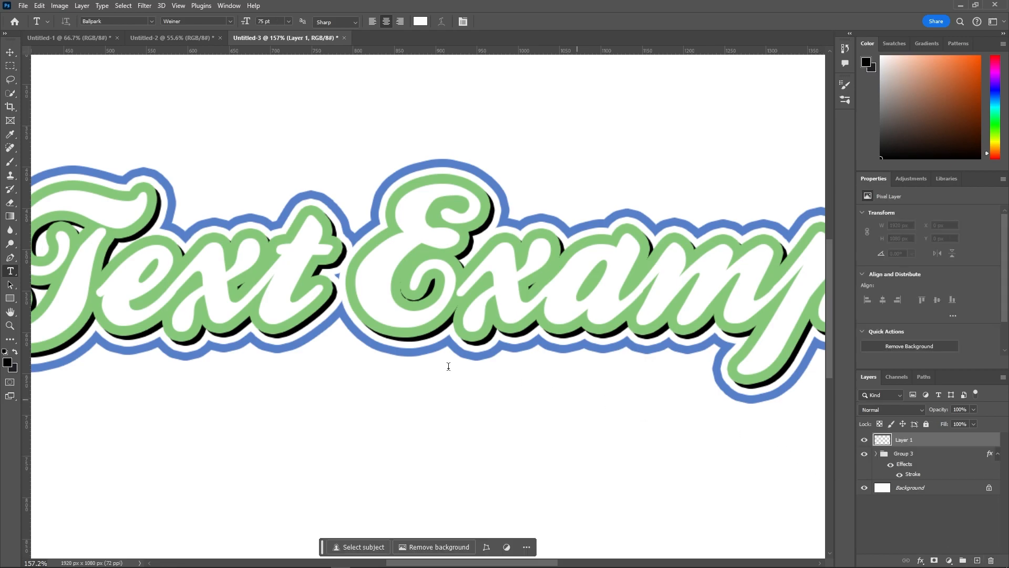
# Paint over the stray blue speck between the two words on the new layer with a small hard white brush
pyautogui.press('b')
pyautogui.moveTo(489, 314); pyautogui.dragTo(523, 295)
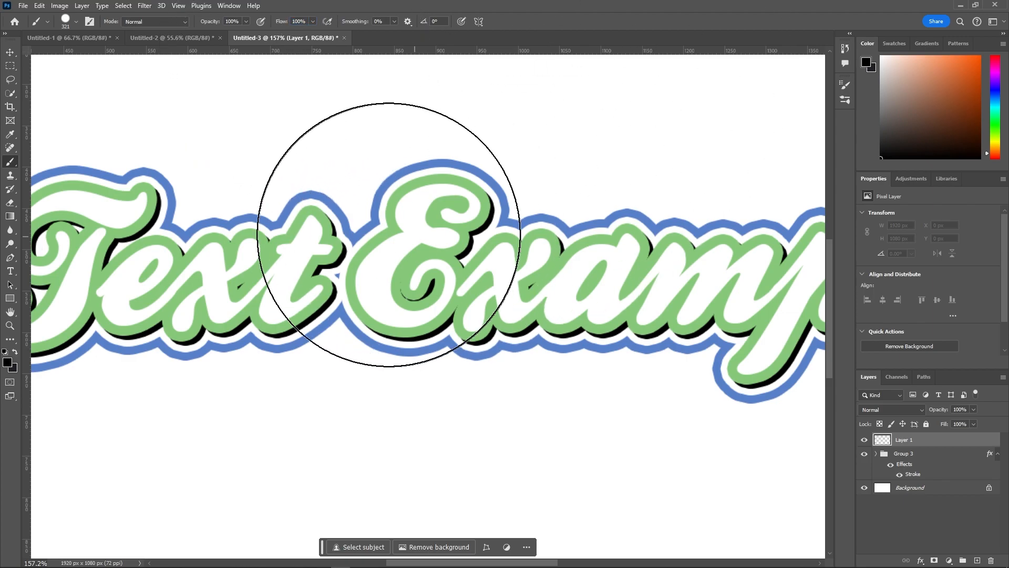
pyautogui.press('x')
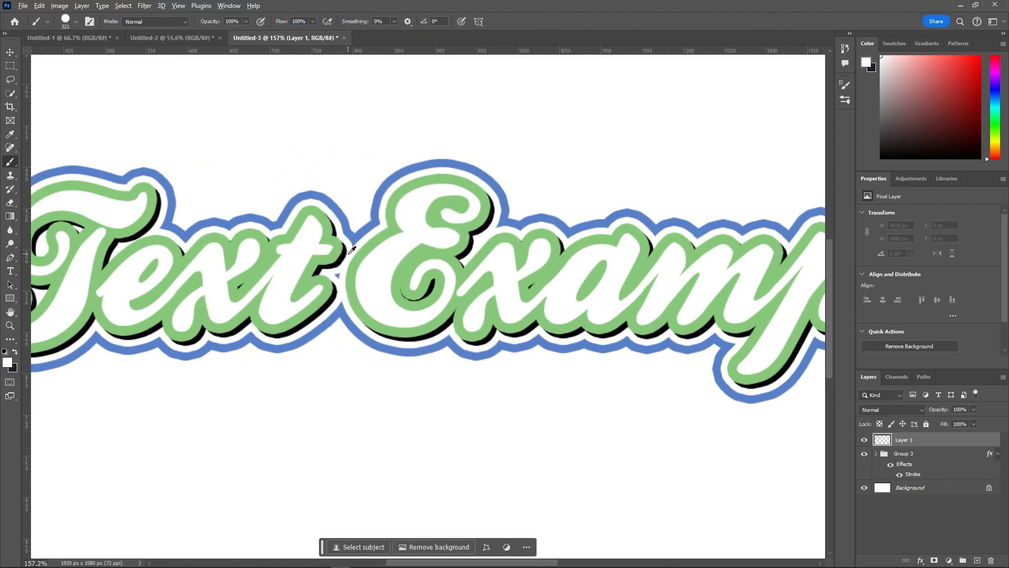
pyautogui.scroll(6, 329, 267)
pyautogui.moveTo(415, 270); pyautogui.dragTo(66, 333)
pyautogui.scroll(-5, 400, 270)
# Sample the light green outline color and paint over the small black shadow remnants inside the letters with a brush of about 10 px
pyautogui.keyDown('alt'); pyautogui.click(725, 275); pyautogui.keyUp('alt')
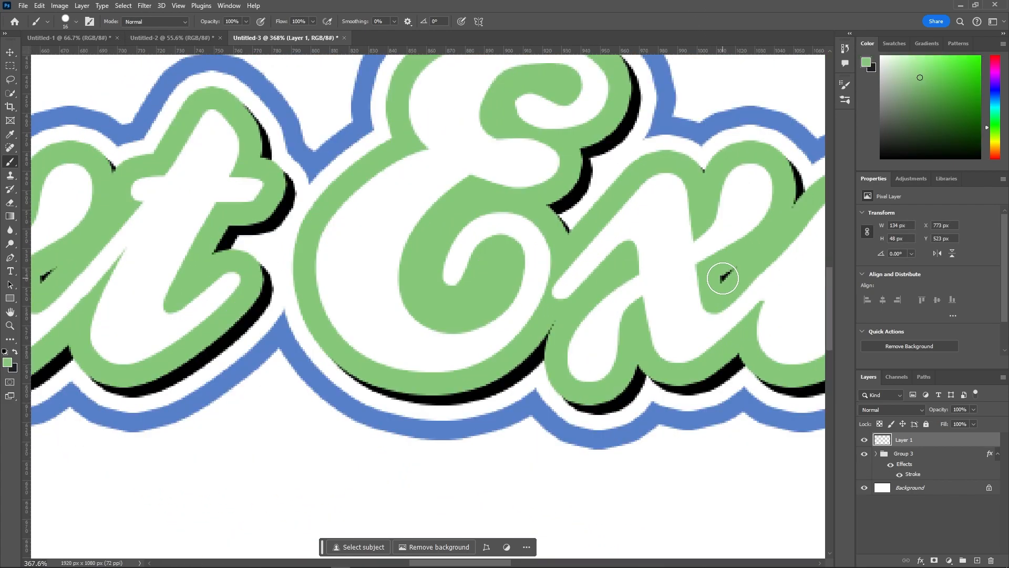
pyautogui.scroll(-3, 687, 167)
pyautogui.scroll(8, 385, 201)
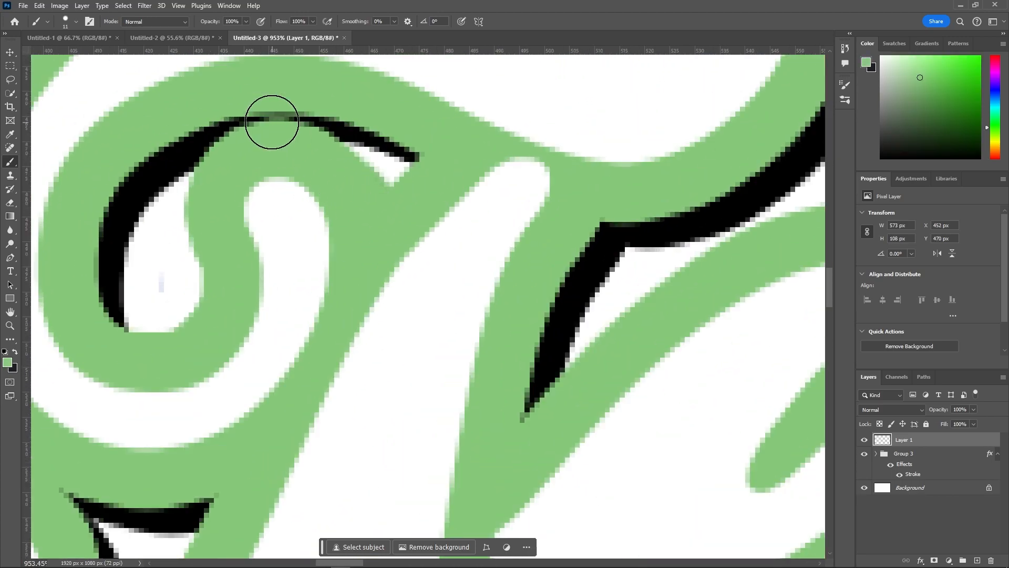
pyautogui.scroll(-3, 282, 140)
pyautogui.scroll(1, 383, 149)
pyautogui.scroll(1, 353, 145)
pyautogui.scroll(-10, 354, 145)
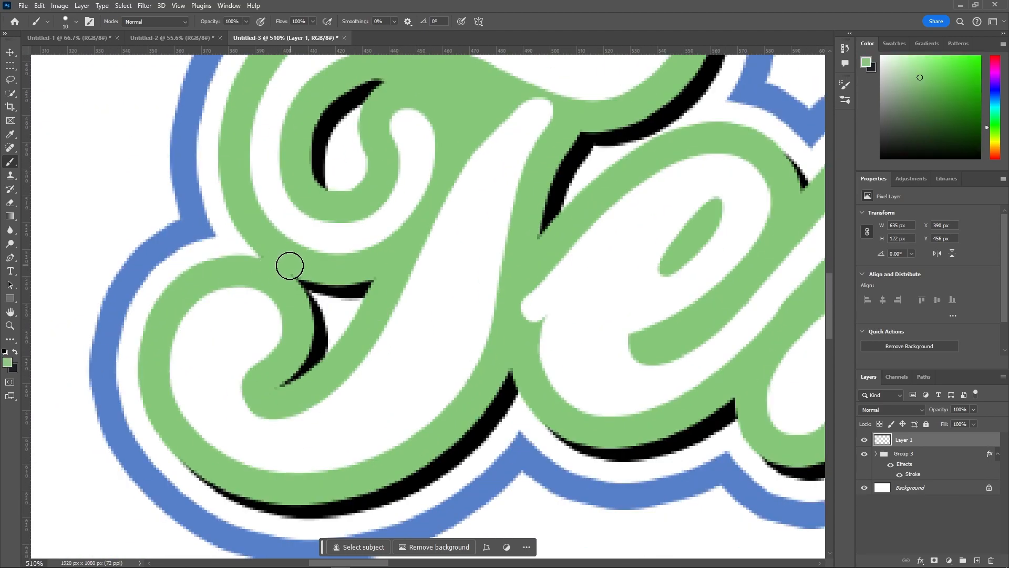
pyautogui.press('[')
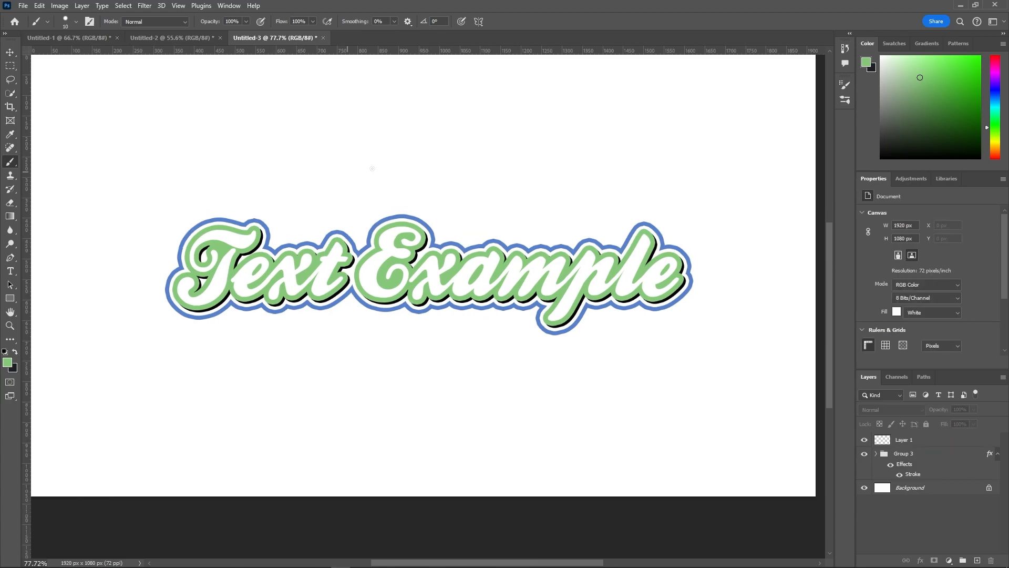
# Inspect the script text up close and compare it with the text effects in the other open documents
pyautogui.scroll(3, 338, 274)
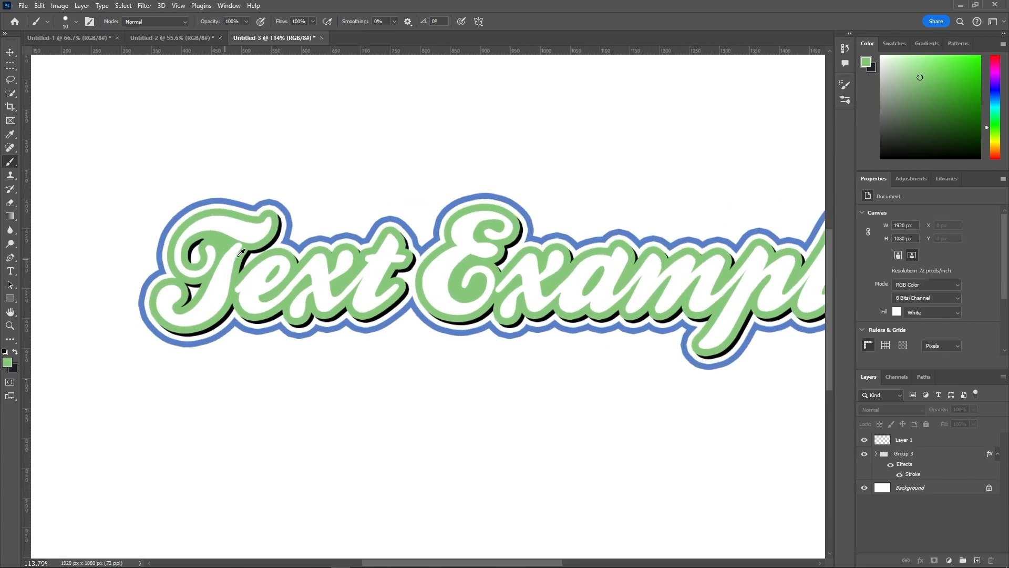
pyautogui.scroll(1, 338, 274)
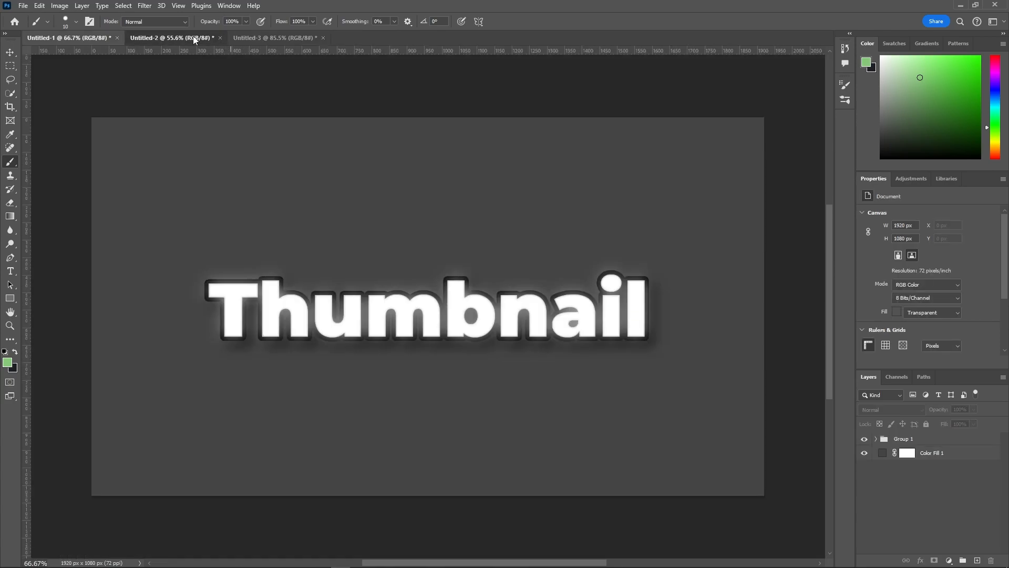
pyautogui.click(198, 37)
pyautogui.click(255, 42)
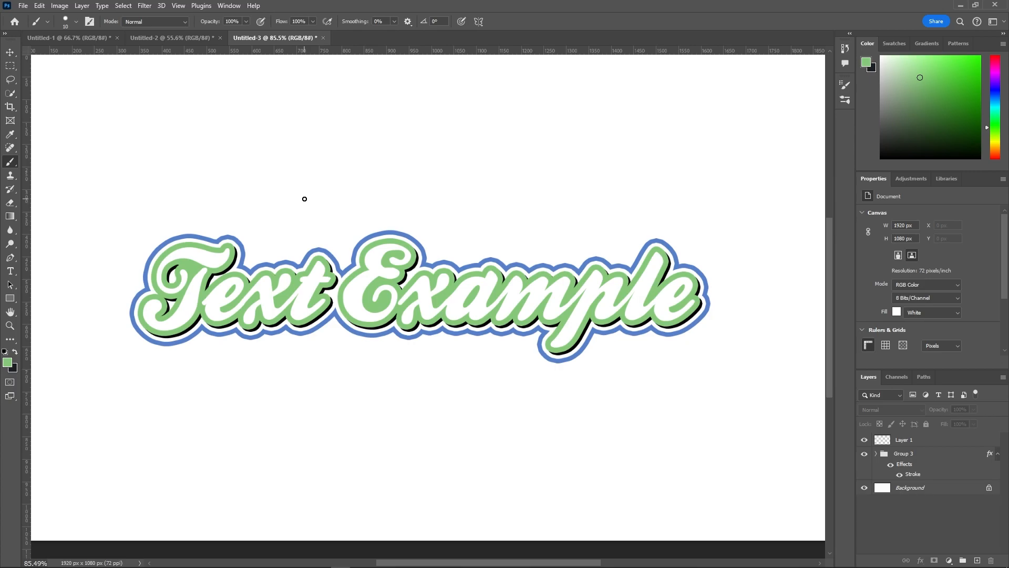
pyautogui.hotkey('ctrl', 'Tab')
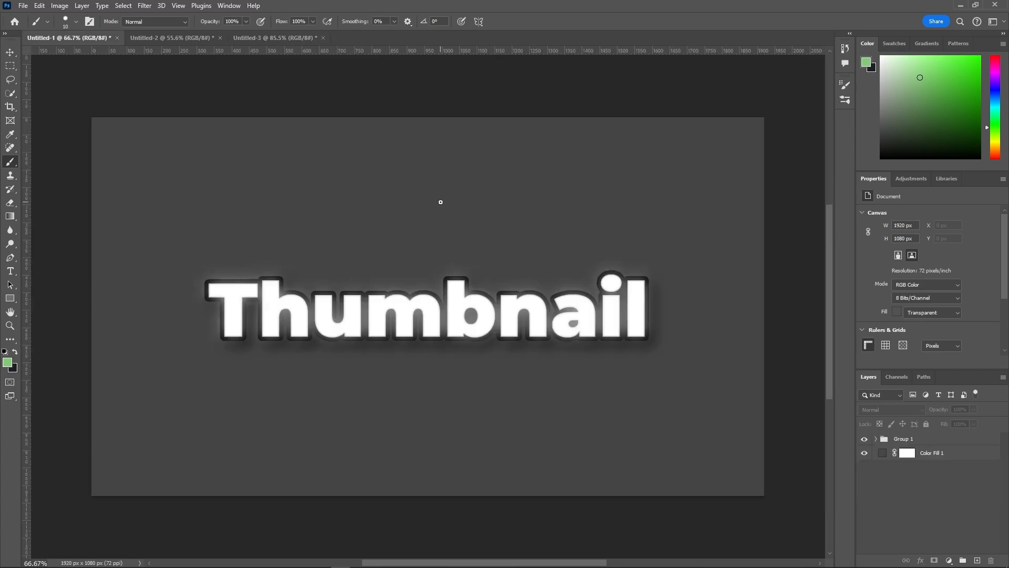